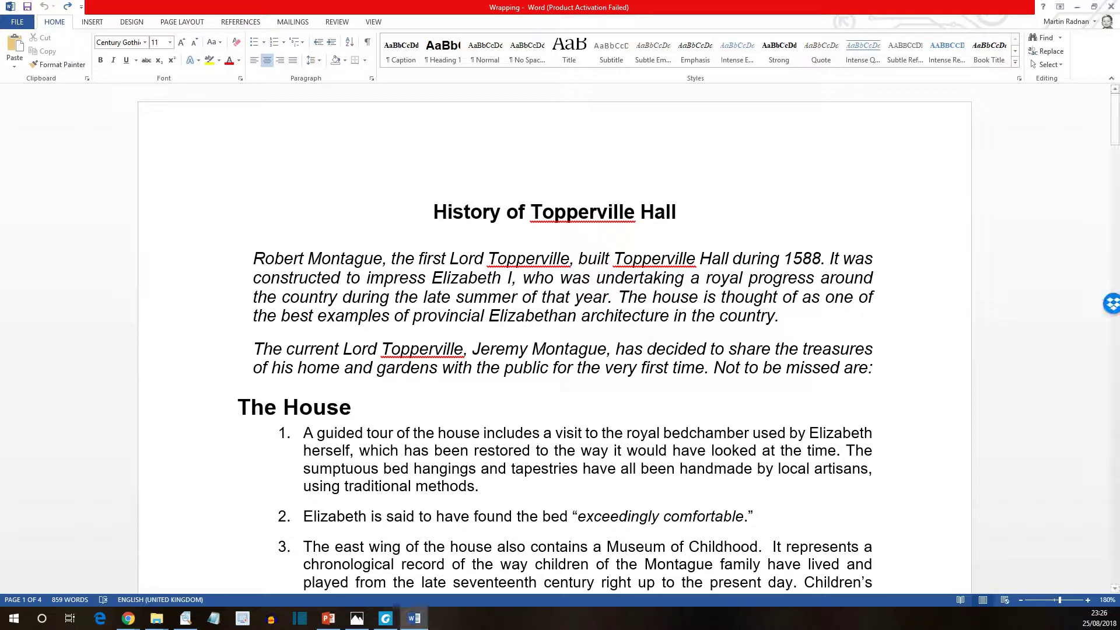
# Scroll down to The Gardens and bring up the Wrap Text menu for the garden picture.
pyautogui.click(874, 367)
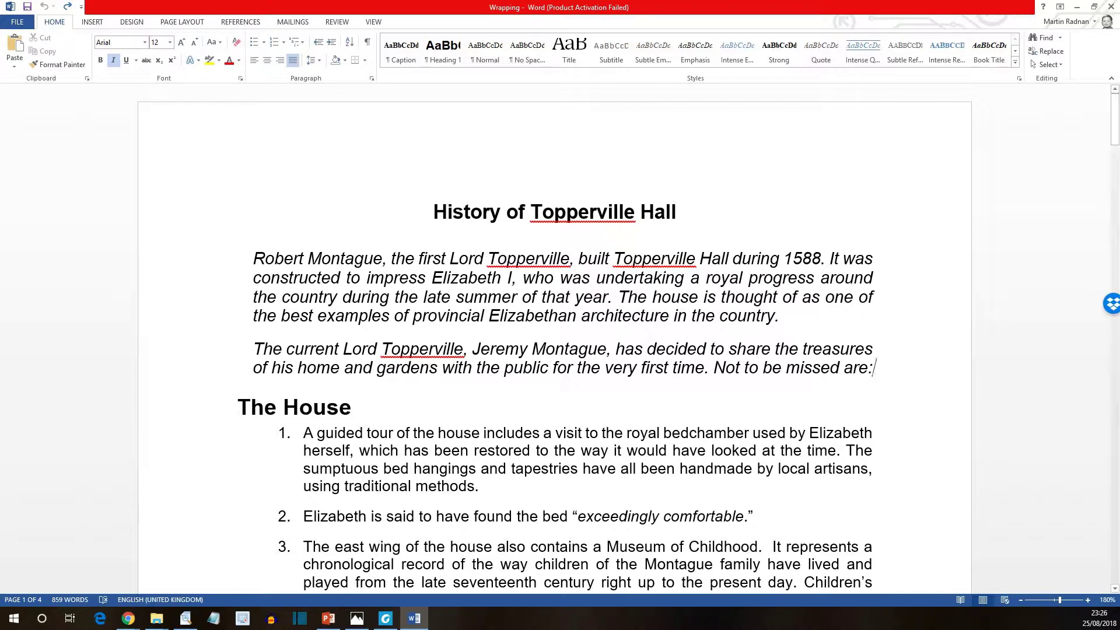
pyautogui.scroll(-10, 554, 339)
pyautogui.scroll(-8, 554, 339)
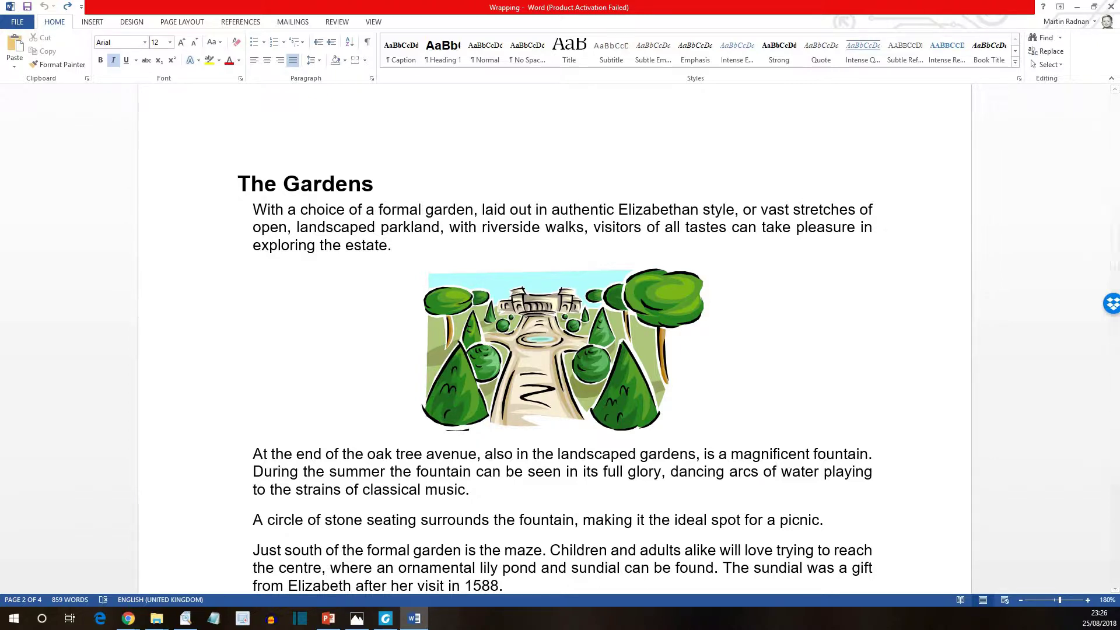
pyautogui.hotkey('alt', 'Tab')
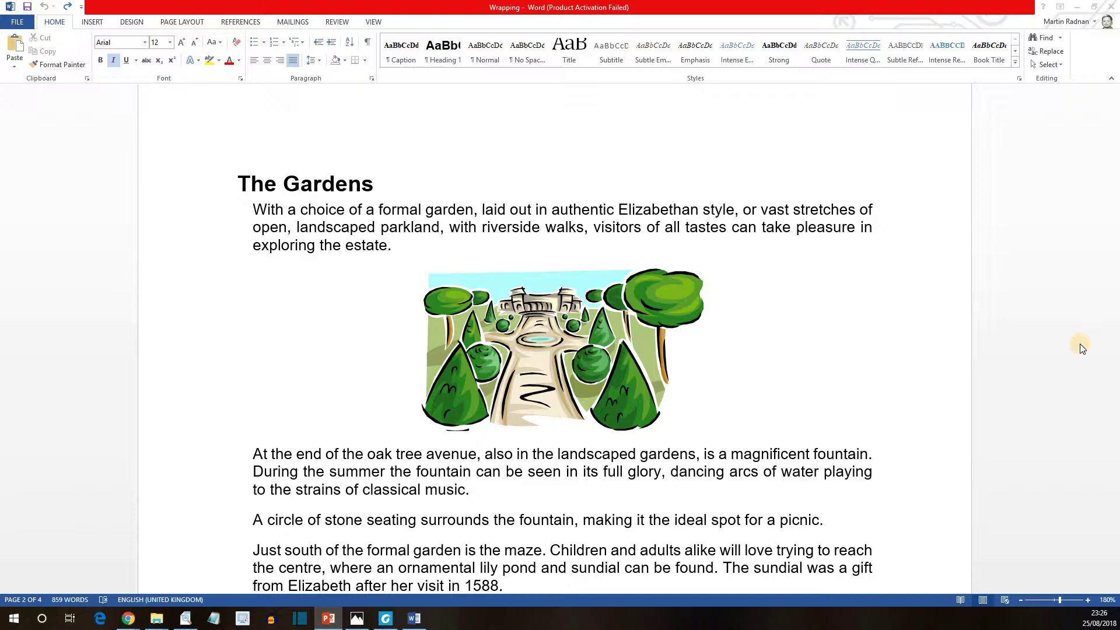
pyautogui.click(549, 353)
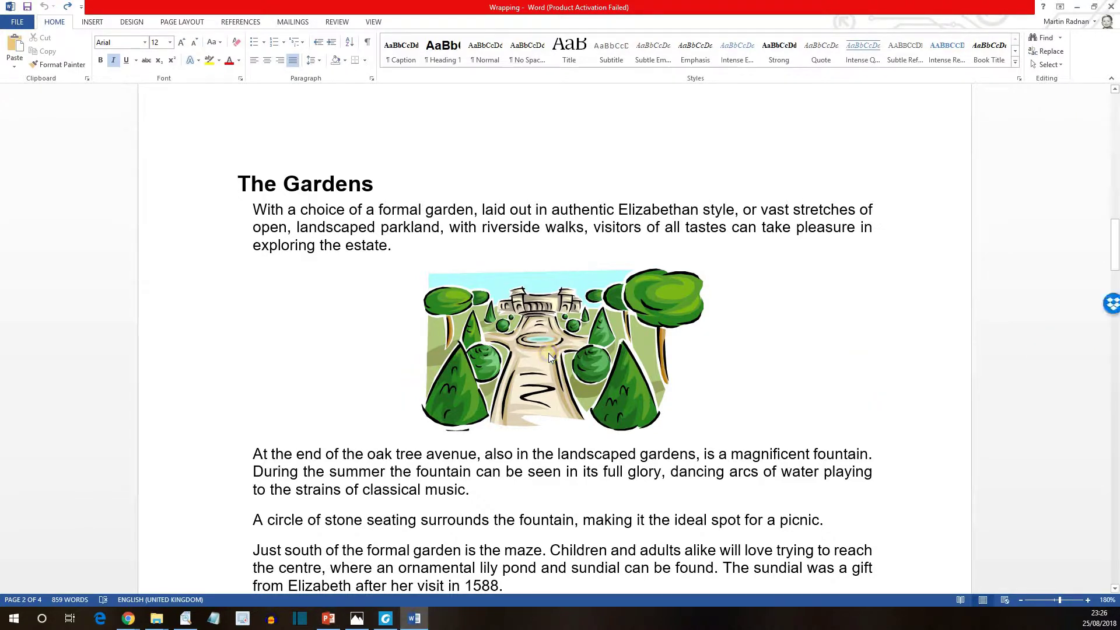
pyautogui.rightClick(549, 352)
pyautogui.moveTo(593, 534)
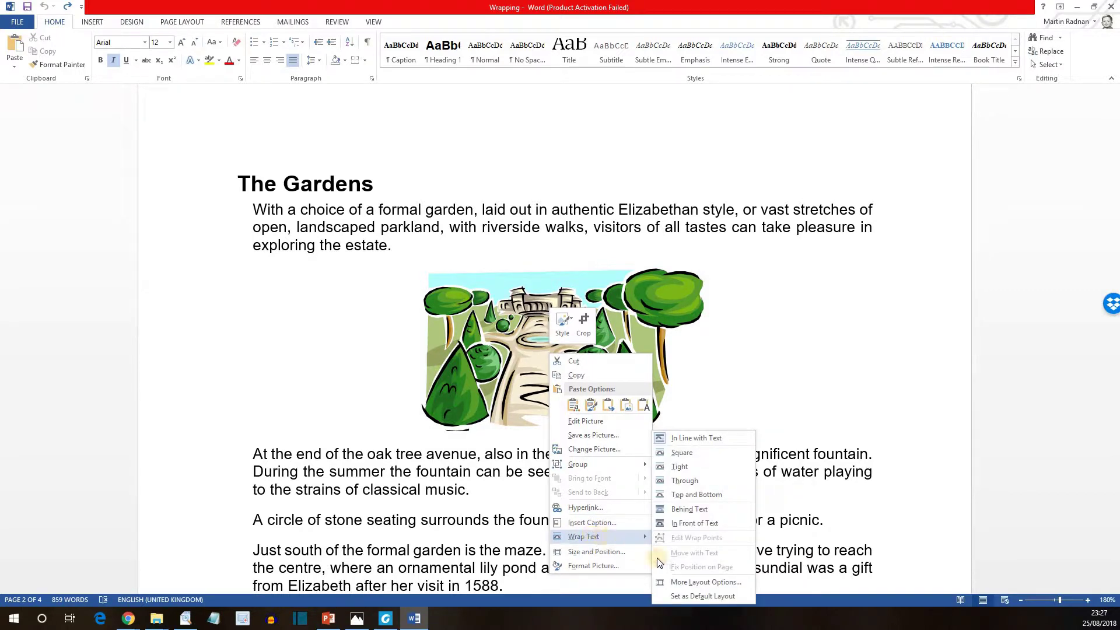
# In More Layout Options, give the garden picture Square wrapping with text on the left only.
pyautogui.click(695, 583)
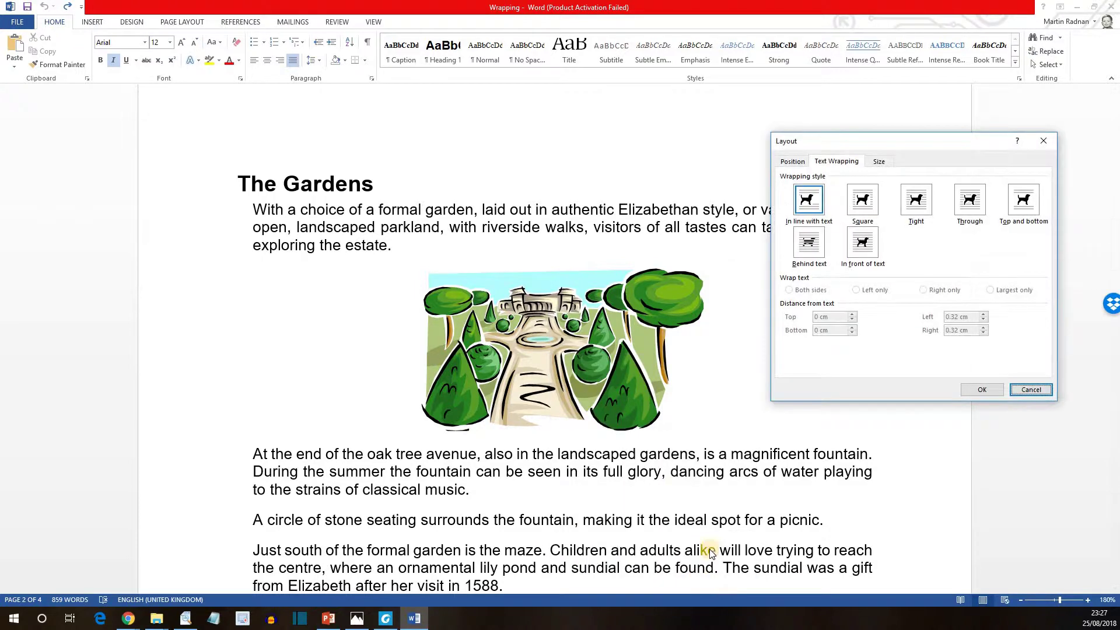
pyautogui.click(857, 207)
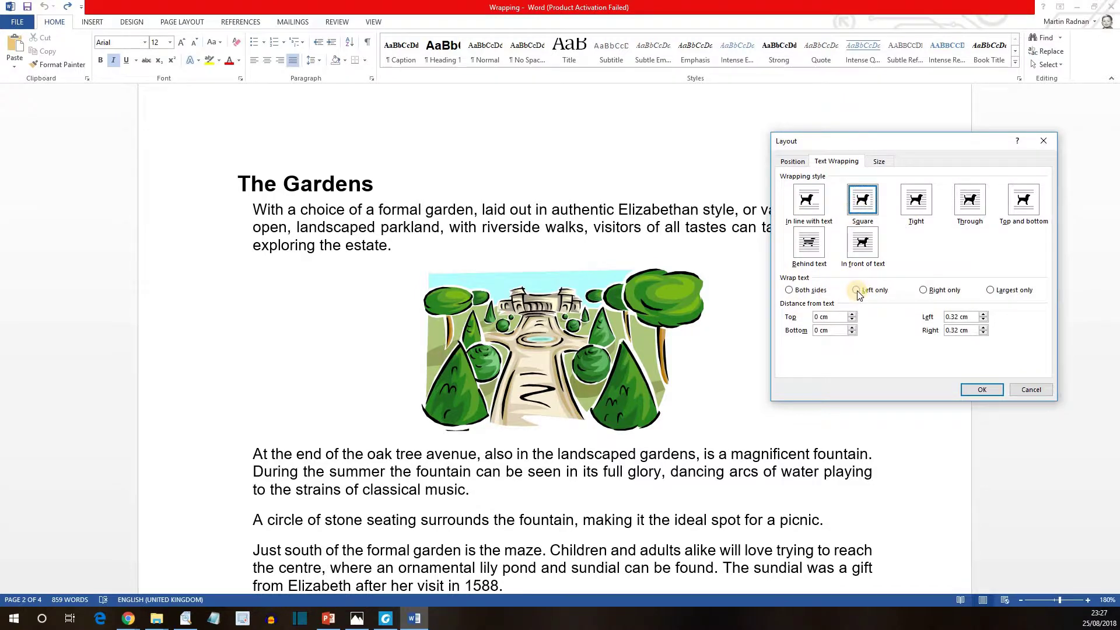
pyautogui.click(857, 291)
pyautogui.click(979, 392)
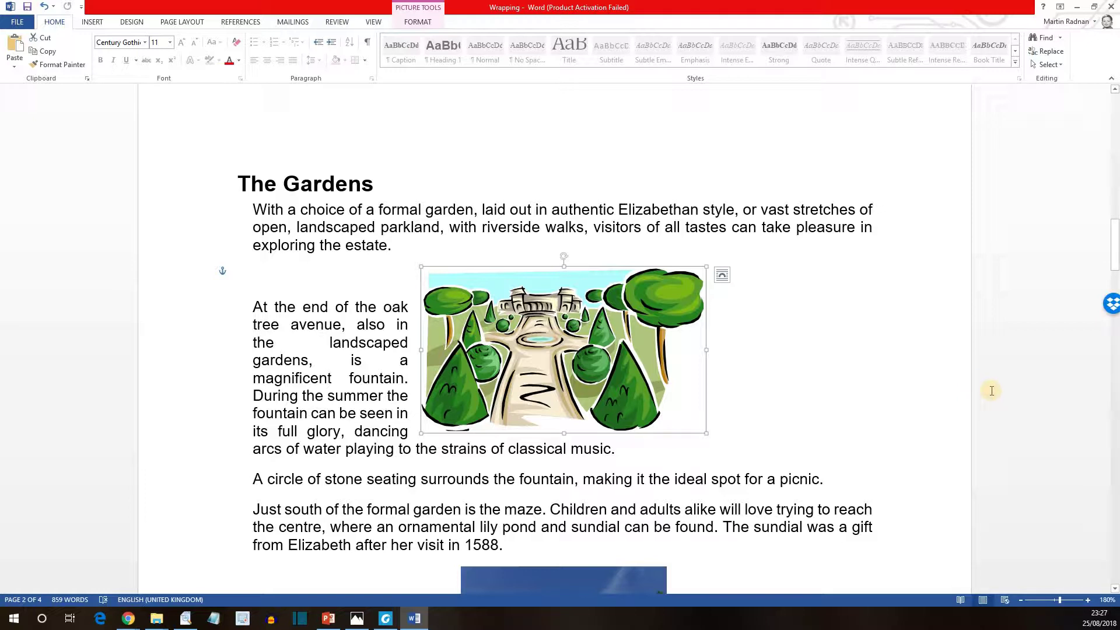
# Move the garden picture up to the right of the opening Gardens paragraph.
pyautogui.click(723, 276)
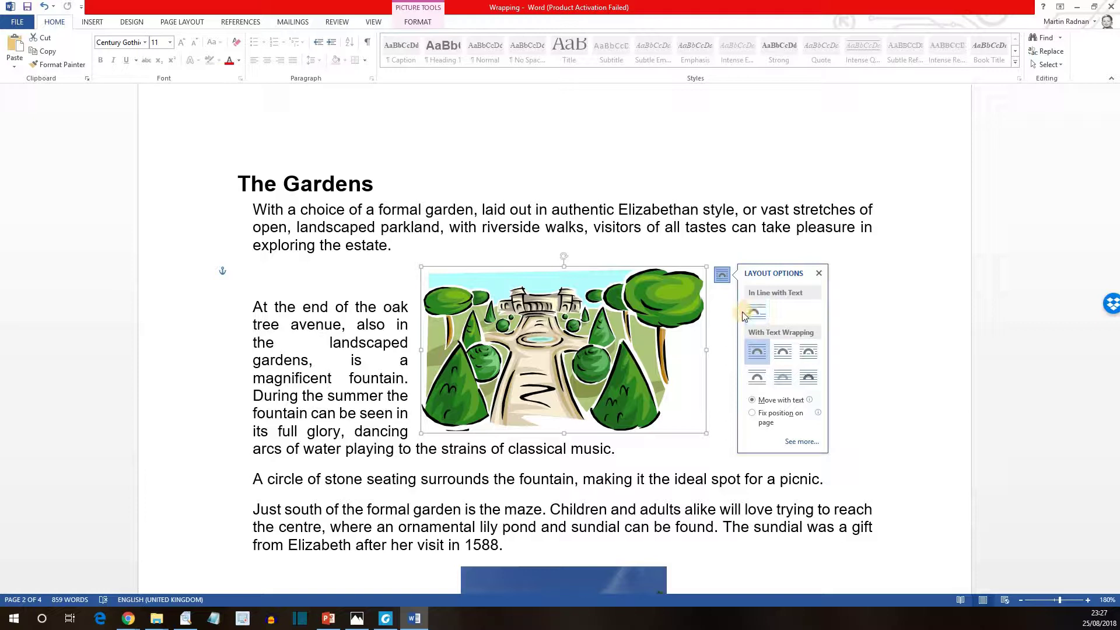
pyautogui.click(869, 297)
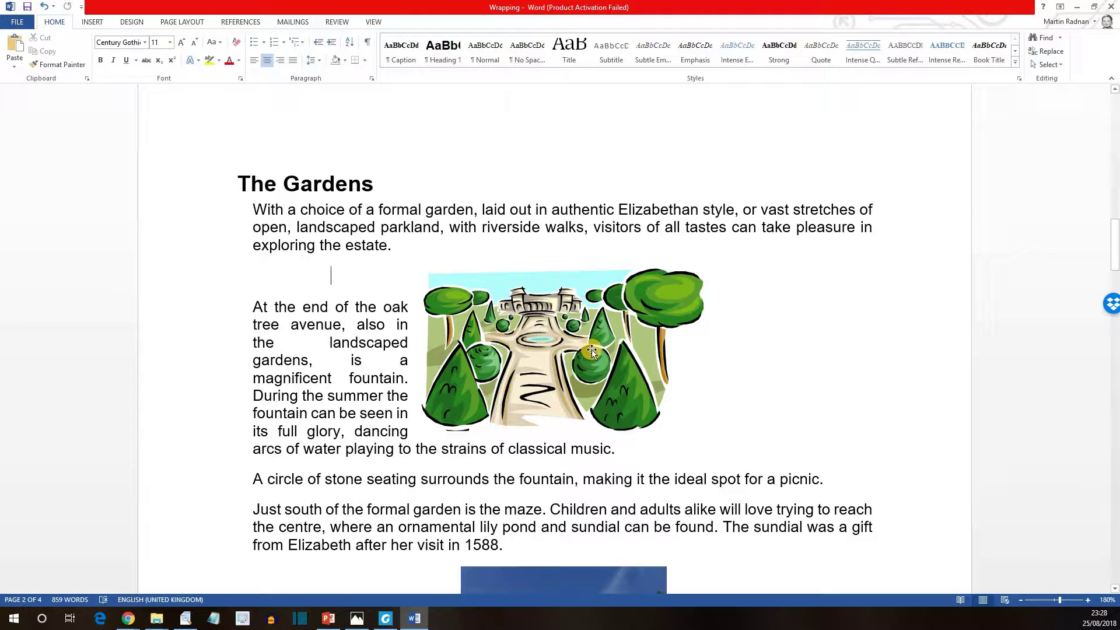
pyautogui.moveTo(591, 349); pyautogui.dragTo(761, 281)
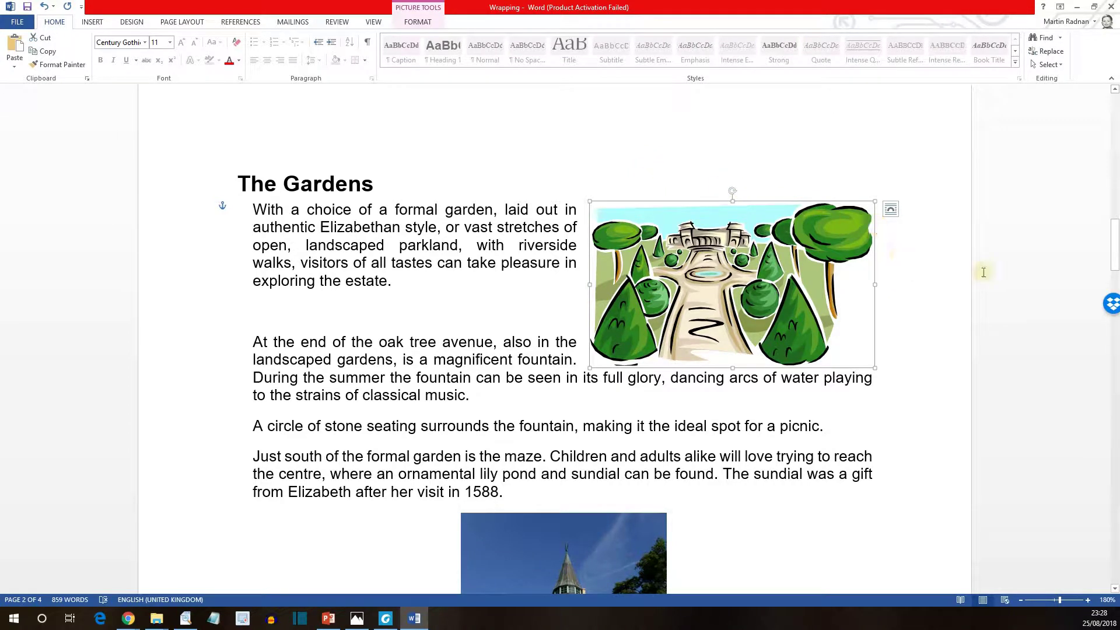
pyautogui.moveTo(1114, 257); pyautogui.dragTo(1113, 300)
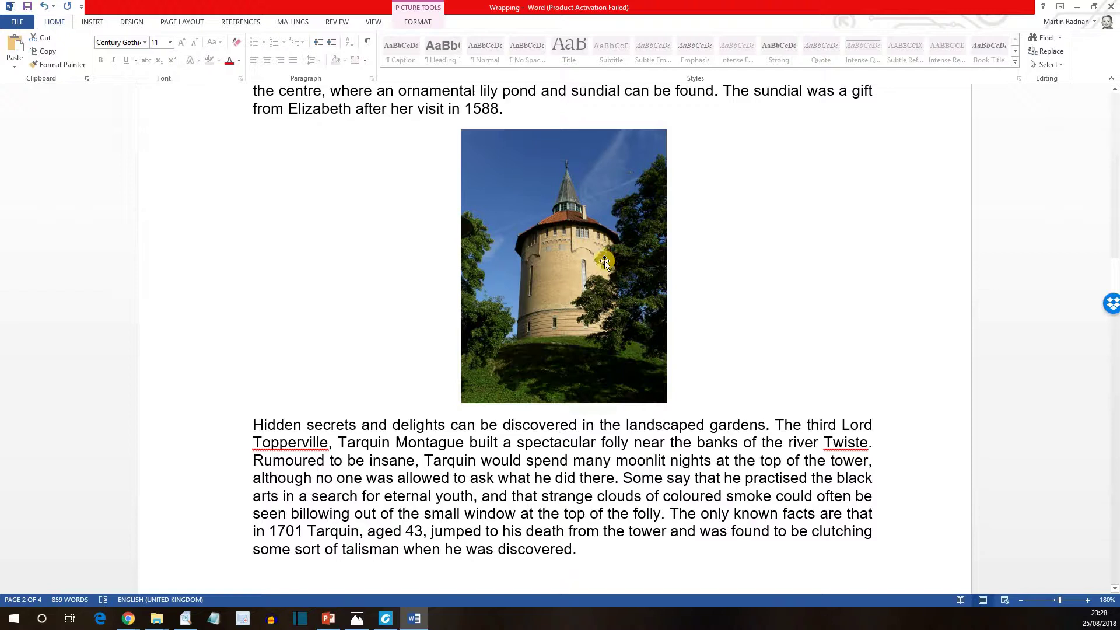
# Set the tower picture to Square wrapping and drag it to the left margin beside the folly paragraph.
pyautogui.rightClick(608, 278)
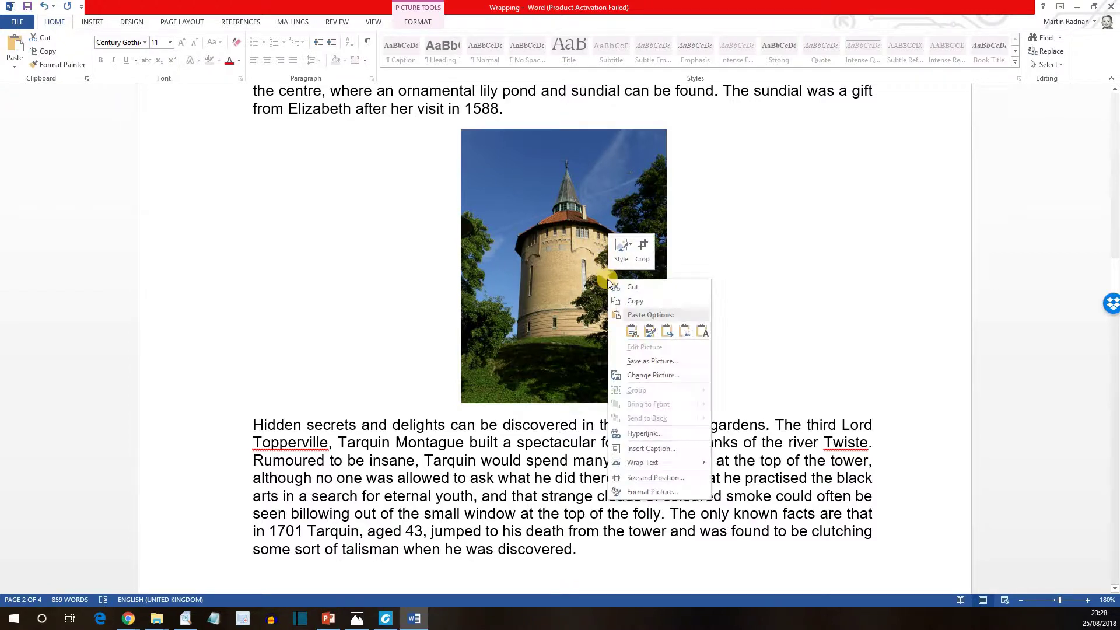
pyautogui.moveTo(643, 464)
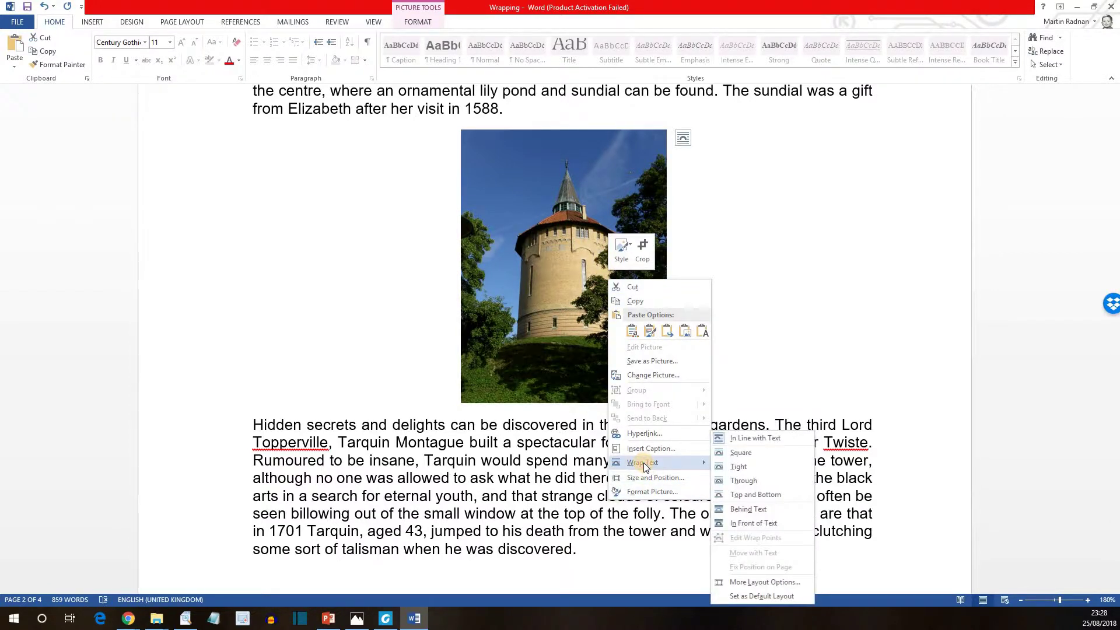
pyautogui.click(742, 454)
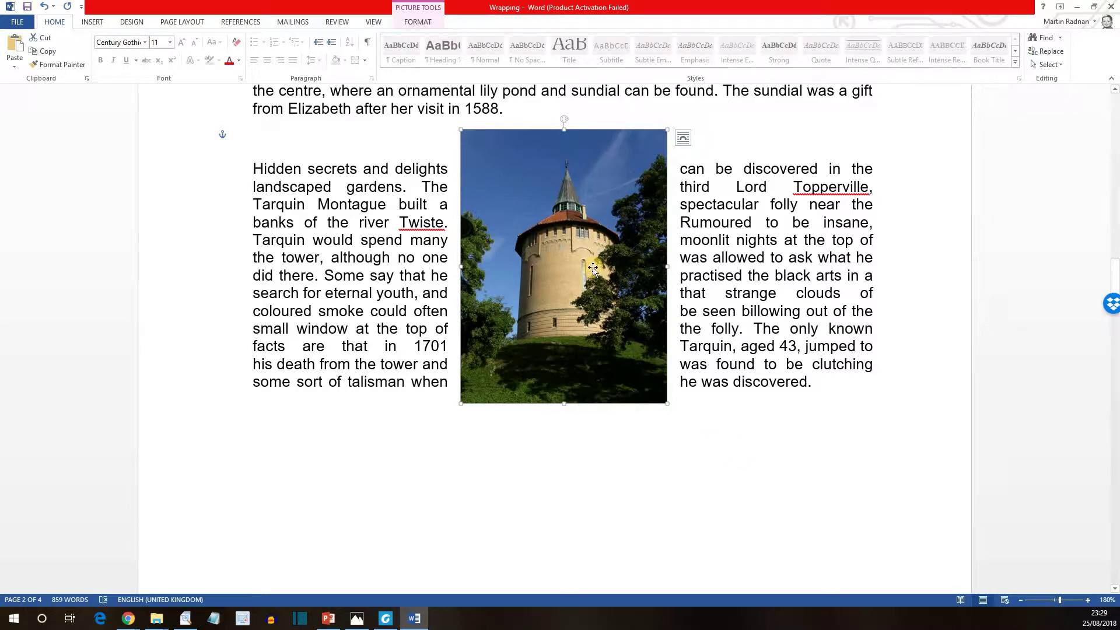
pyautogui.moveTo(592, 267); pyautogui.dragTo(357, 280)
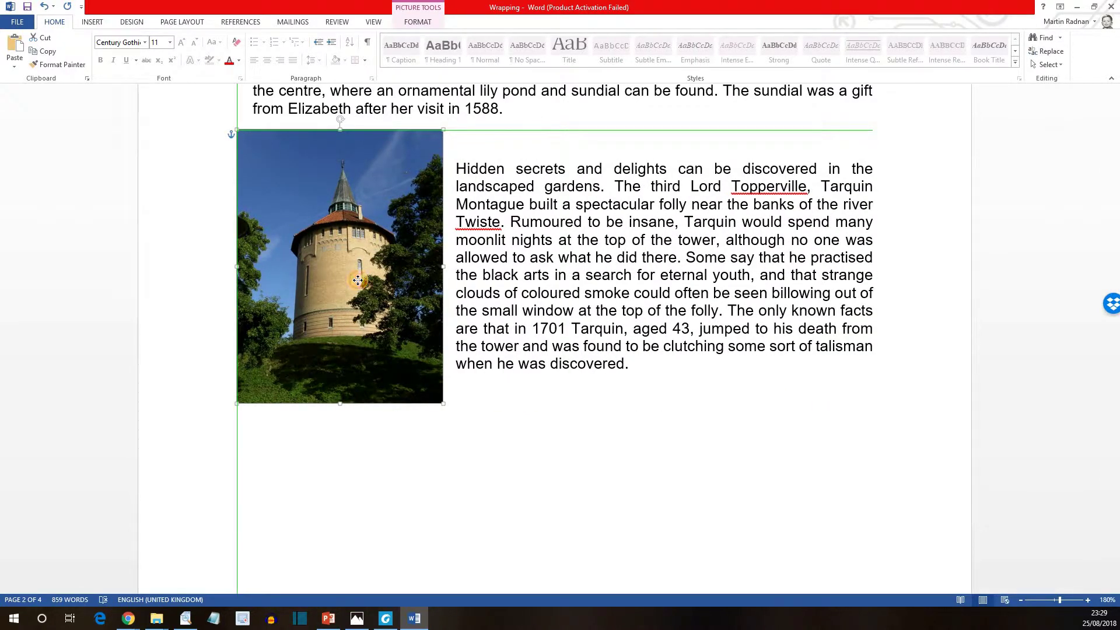
pyautogui.moveTo(357, 280); pyautogui.dragTo(358, 280)
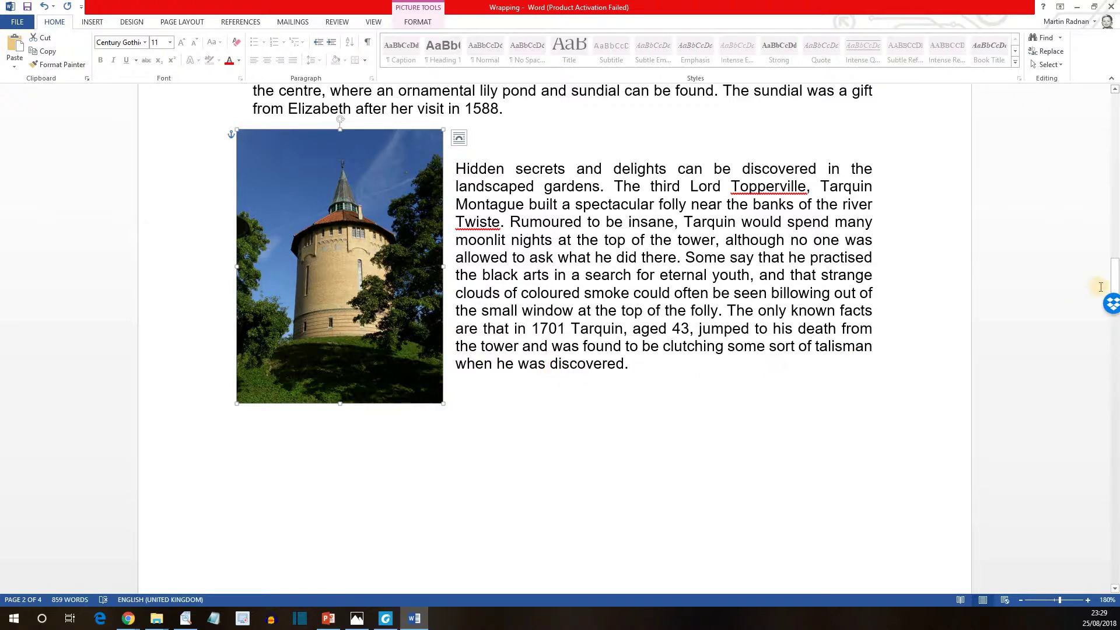
# Give the girl-and-rabbit picture Tight wrapping and move it left of the Pets' Corner paragraph.
pyautogui.moveTo(1116, 278); pyautogui.dragTo(1115, 371)
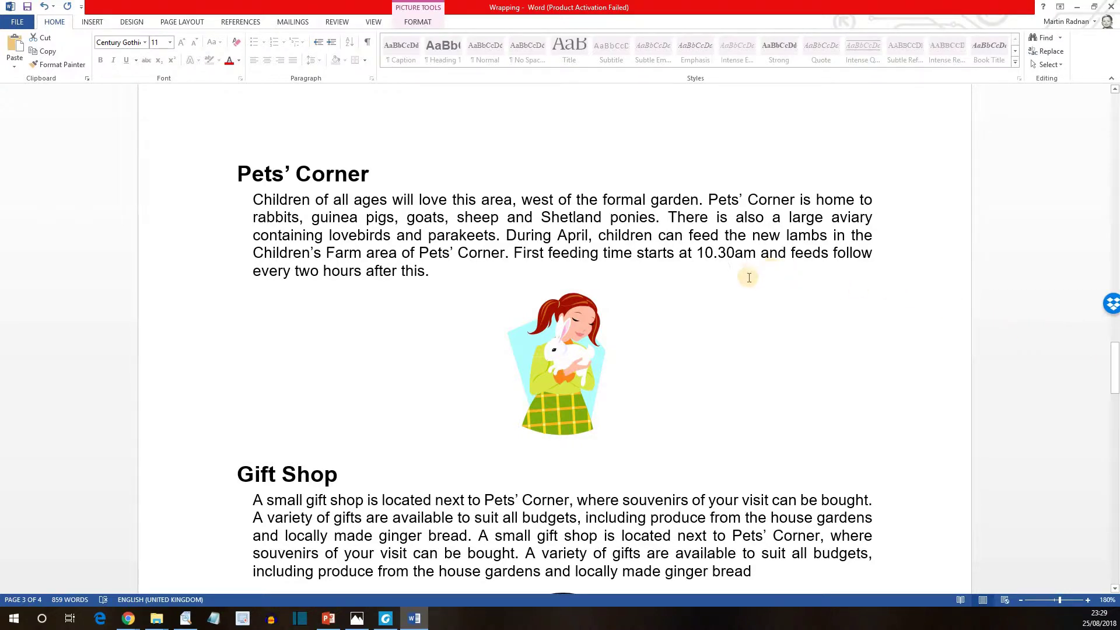
pyautogui.rightClick(557, 372)
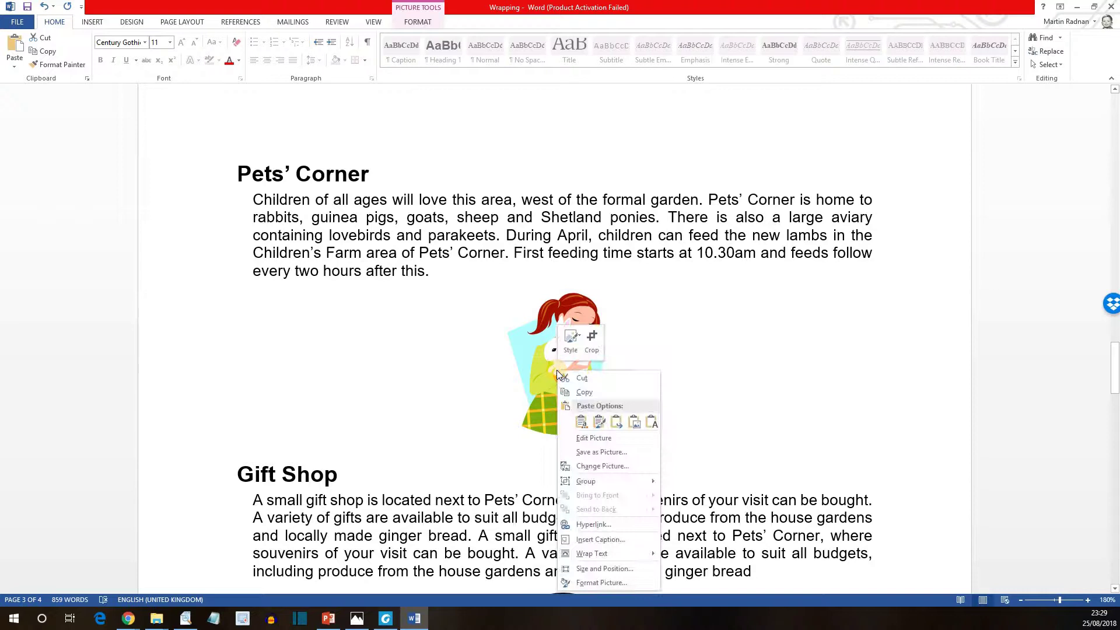
pyautogui.moveTo(601, 559)
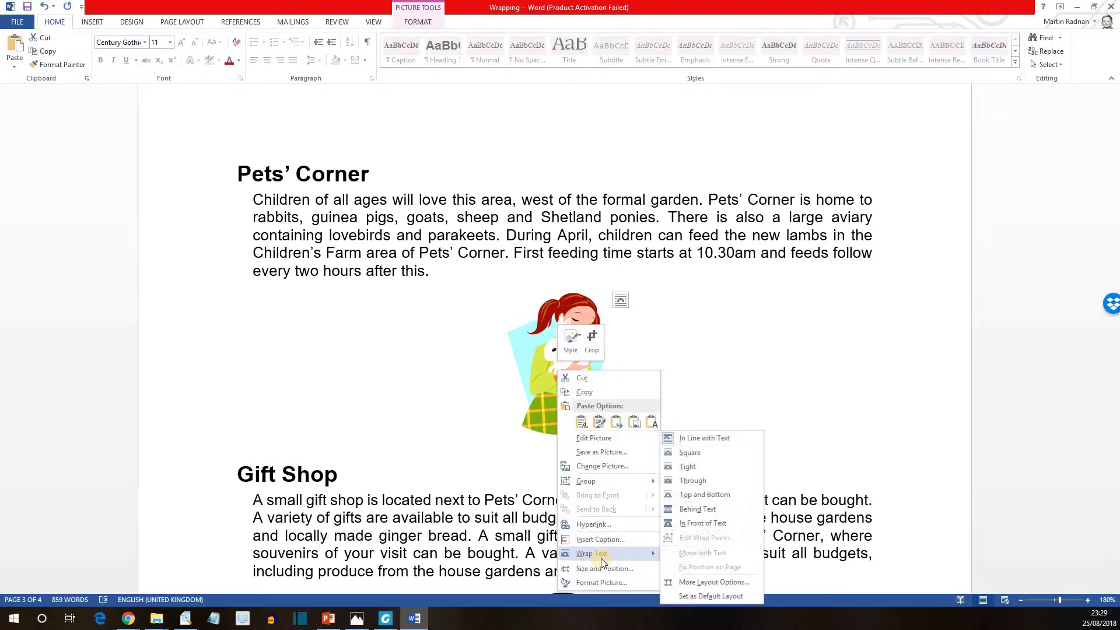
pyautogui.click(707, 467)
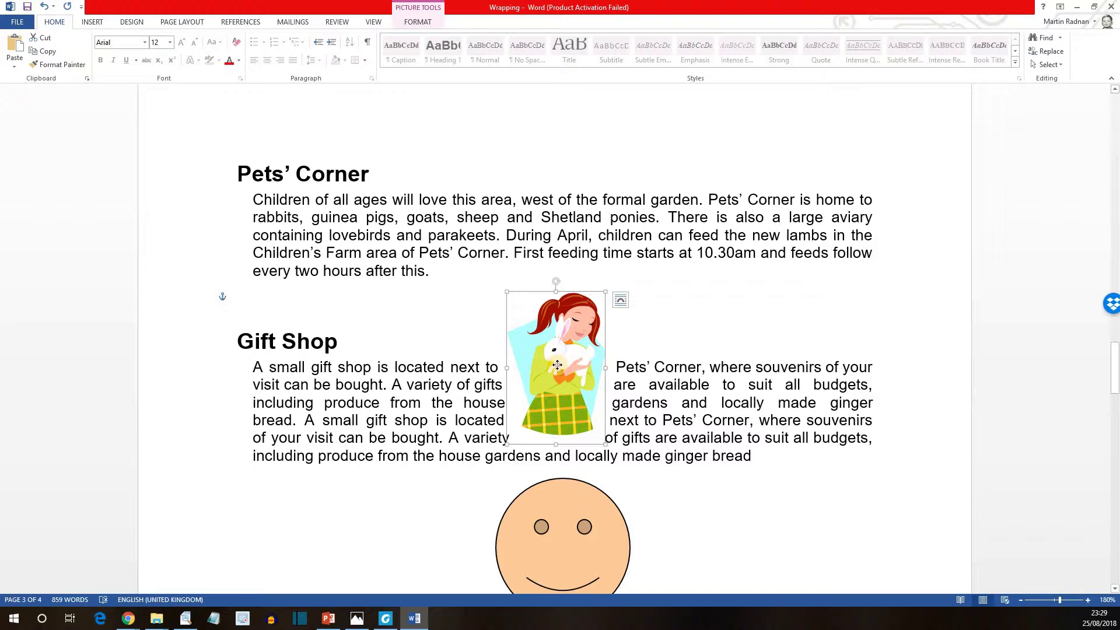
pyautogui.moveTo(557, 364); pyautogui.dragTo(273, 269)
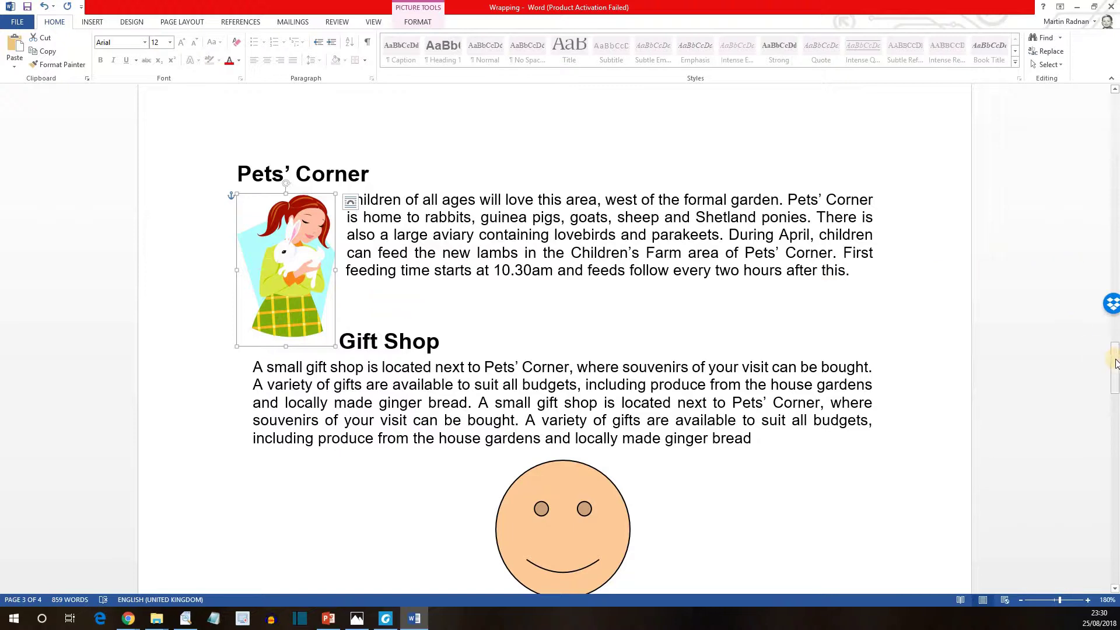
# Set the smiley shape to Behind Text and drag it up over the Gift Shop paragraph.
pyautogui.scroll(-6, 1116, 363)
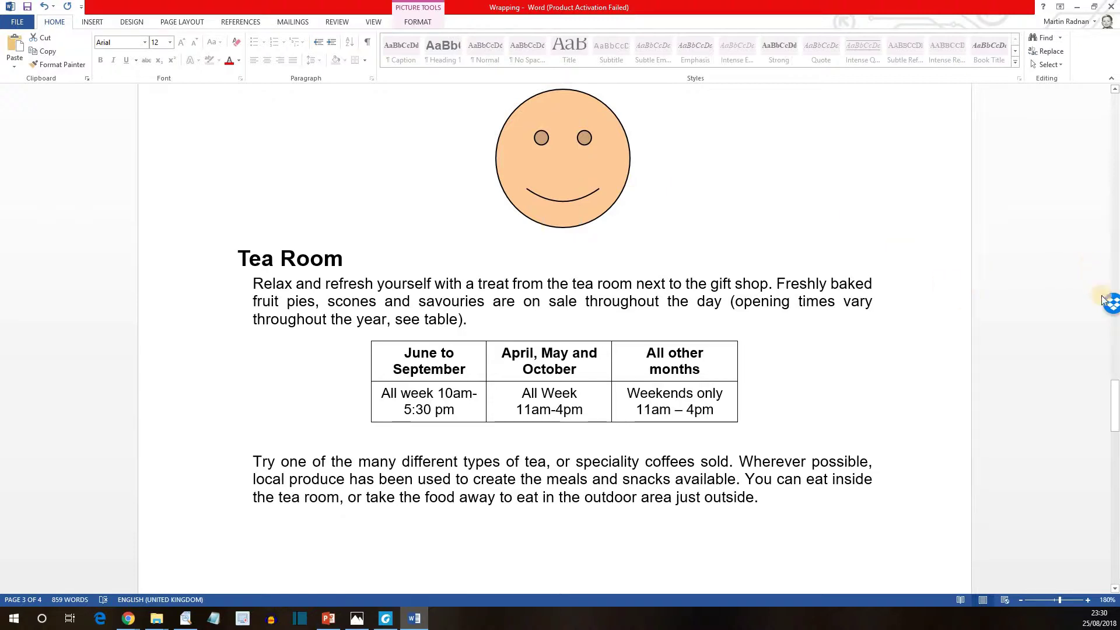
pyautogui.scroll(3, 1115, 400)
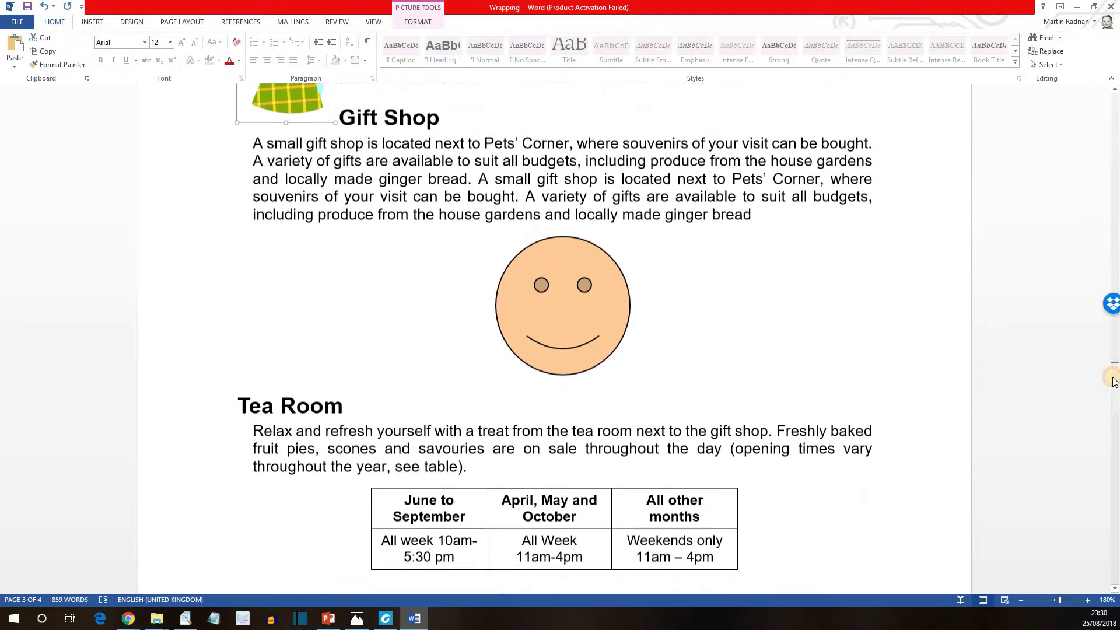
pyautogui.rightClick(574, 330)
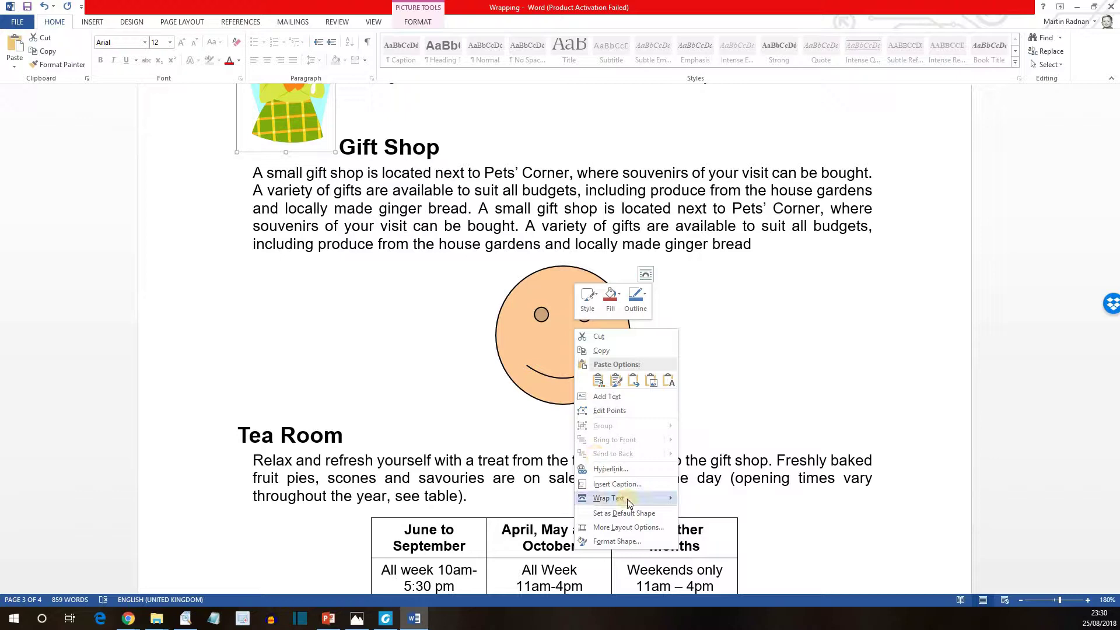
pyautogui.moveTo(628, 499)
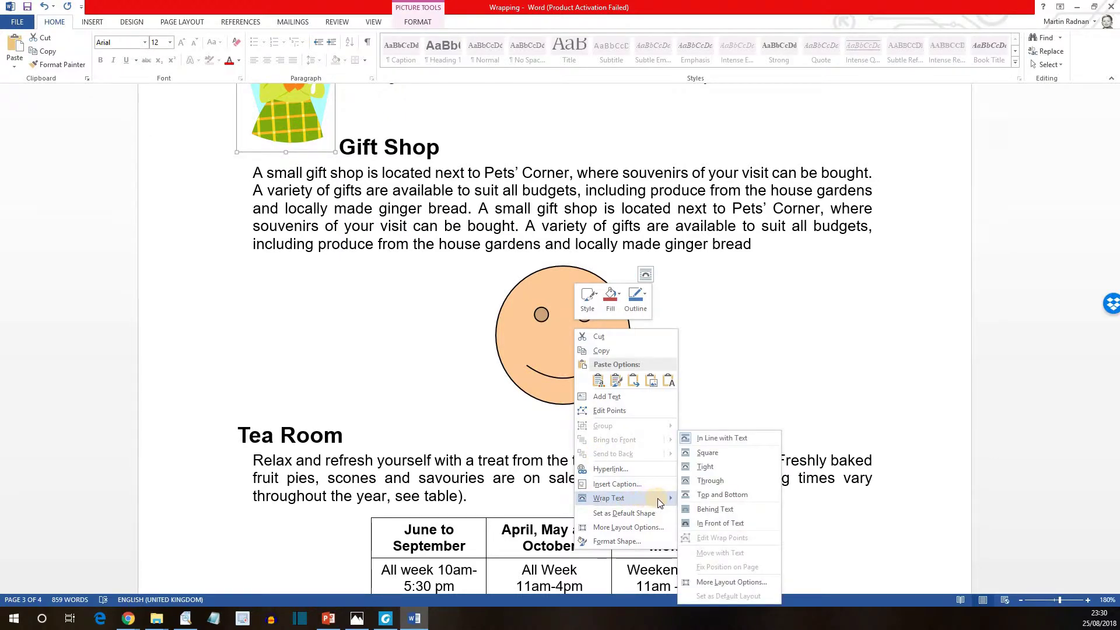
pyautogui.click(700, 508)
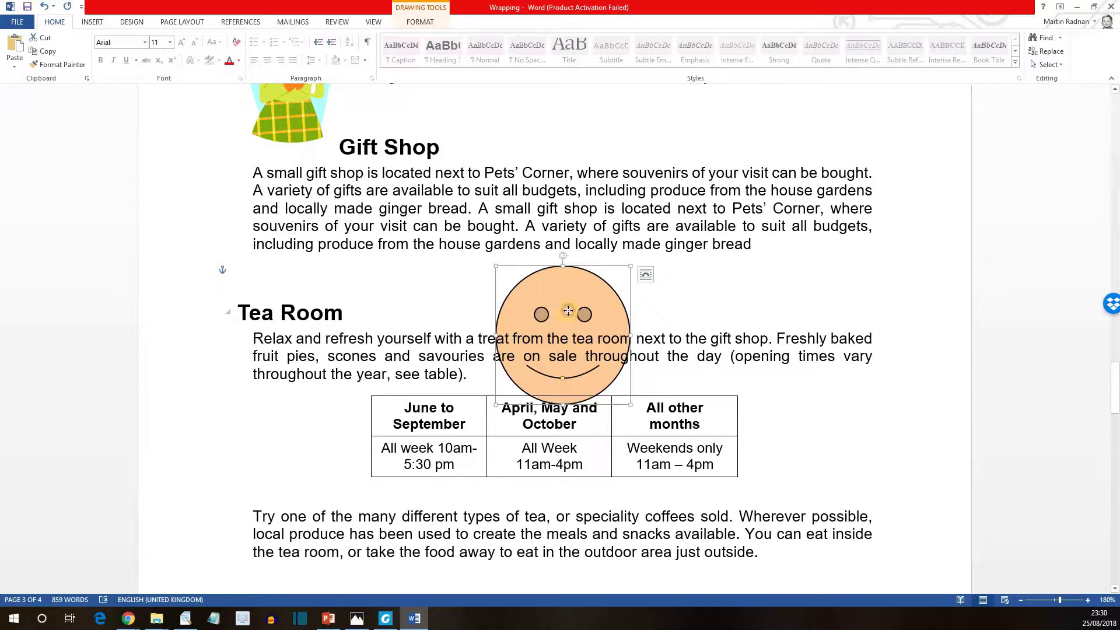
pyautogui.moveTo(568, 288); pyautogui.dragTo(563, 186)
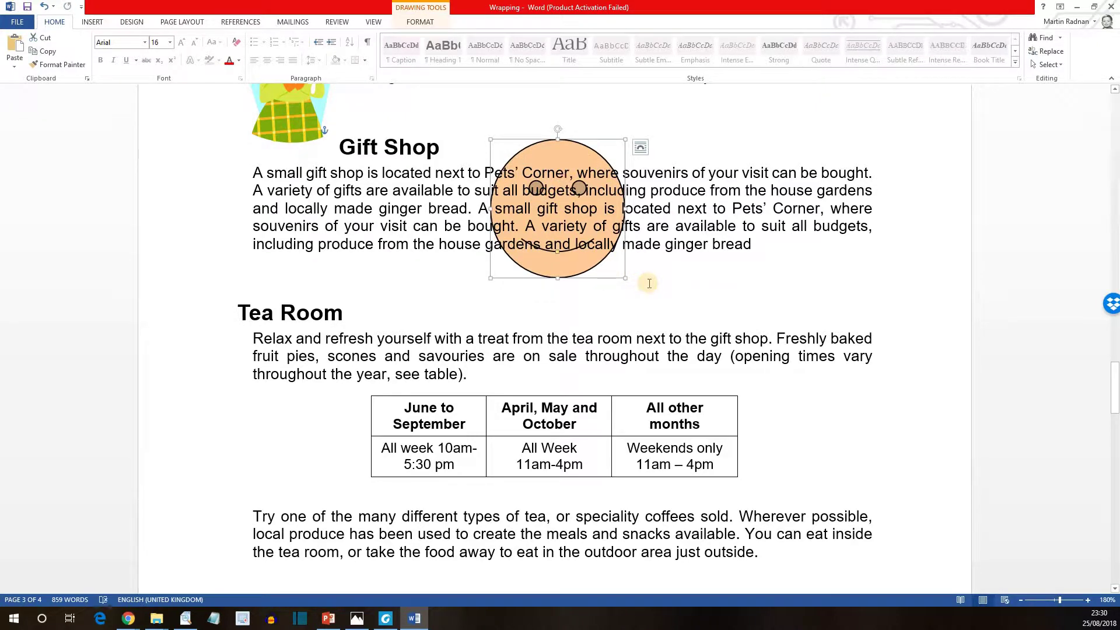
pyautogui.click(680, 292)
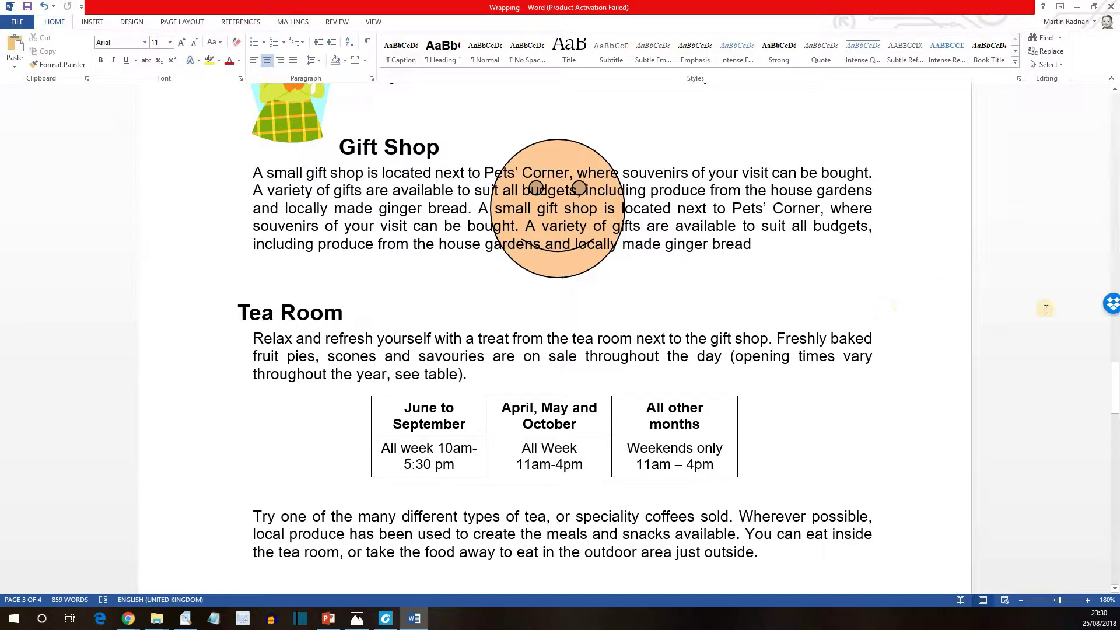
# Select the entire Tea Room opening-times table and show the Table Tools Layout options.
pyautogui.moveTo(1116, 385); pyautogui.dragTo(1115, 401)
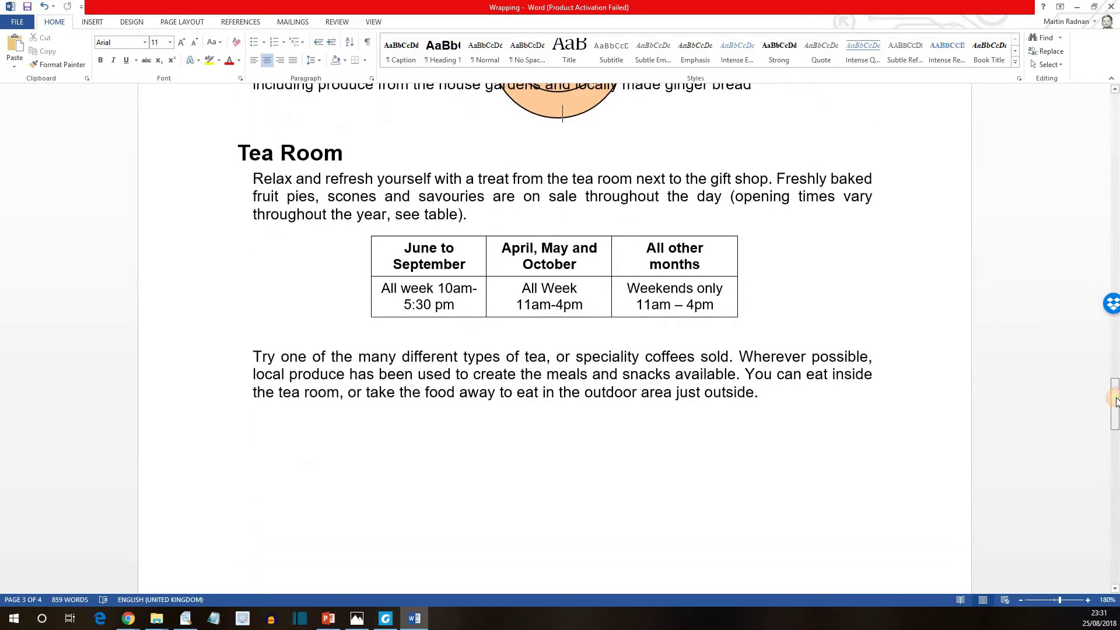
pyautogui.click(364, 232)
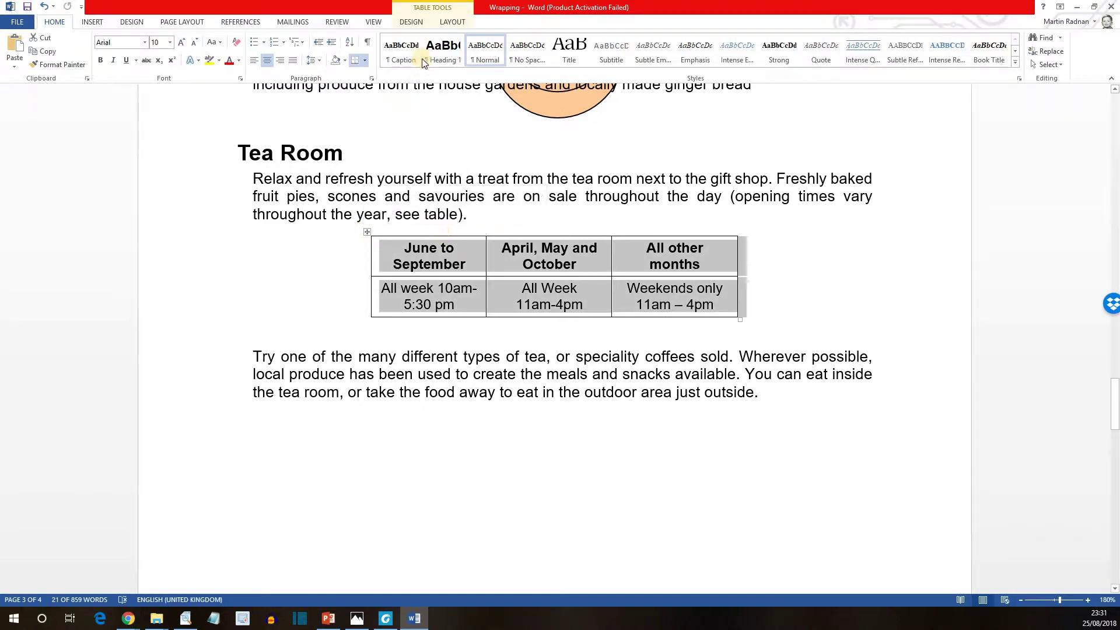
pyautogui.click(450, 23)
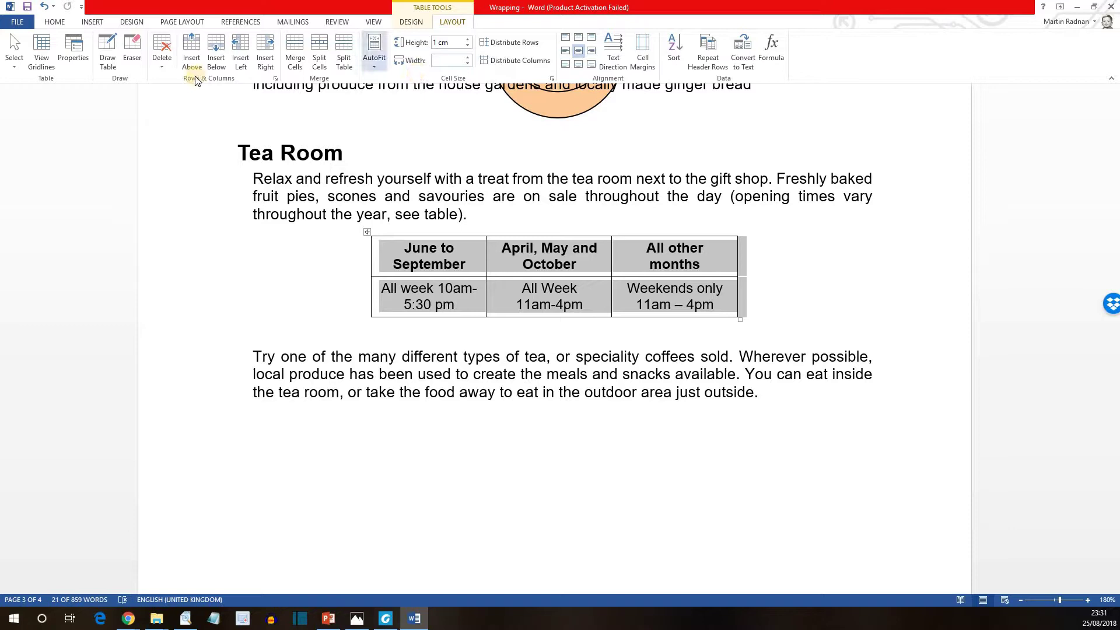
# In Table Properties, set the opening-times table to Right alignment with Around text wrapping.
pyautogui.click(74, 53)
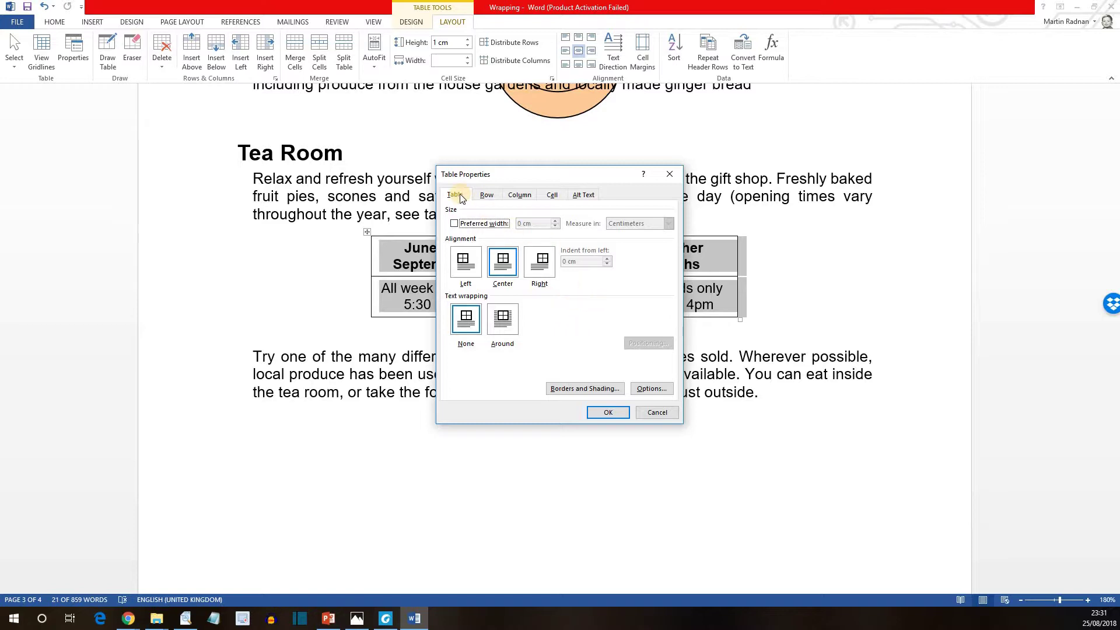
pyautogui.click(541, 269)
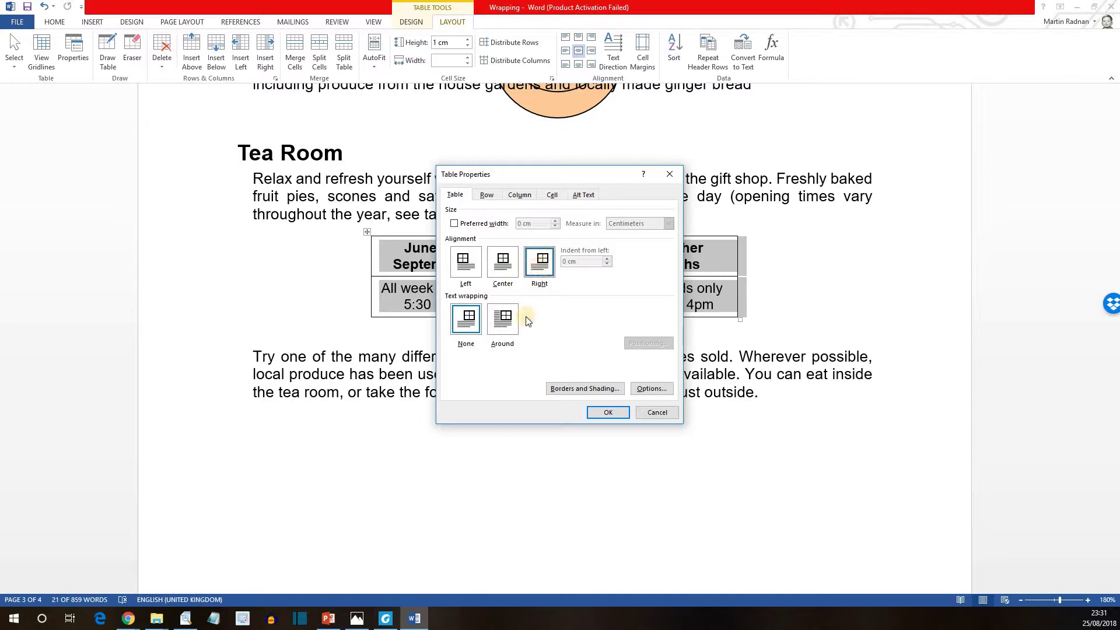
pyautogui.click(505, 322)
pyautogui.click(609, 413)
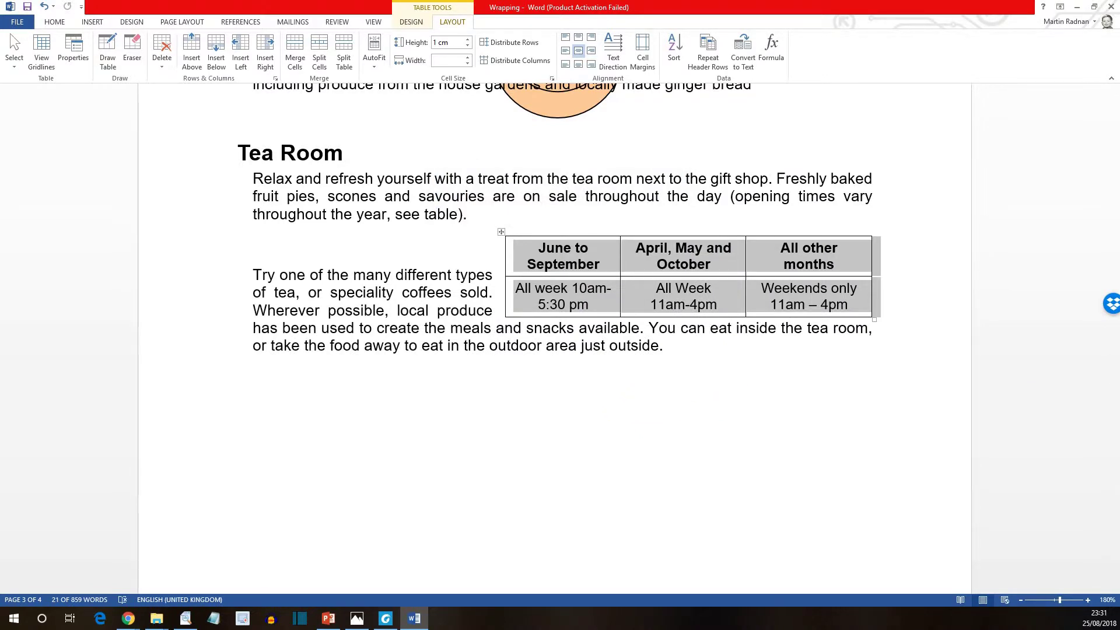
pyautogui.hotkey('alt', 'Tab')
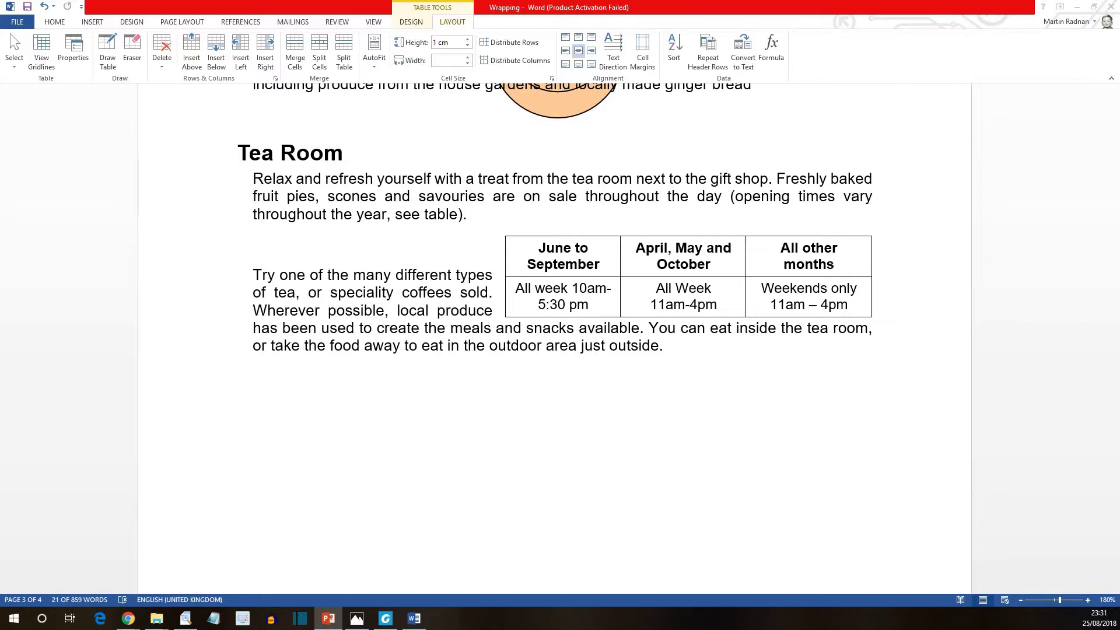
# Select the Visitor Numbers chart in the Facts section and open its Position gallery.
pyautogui.scroll(-10, 948, 390)
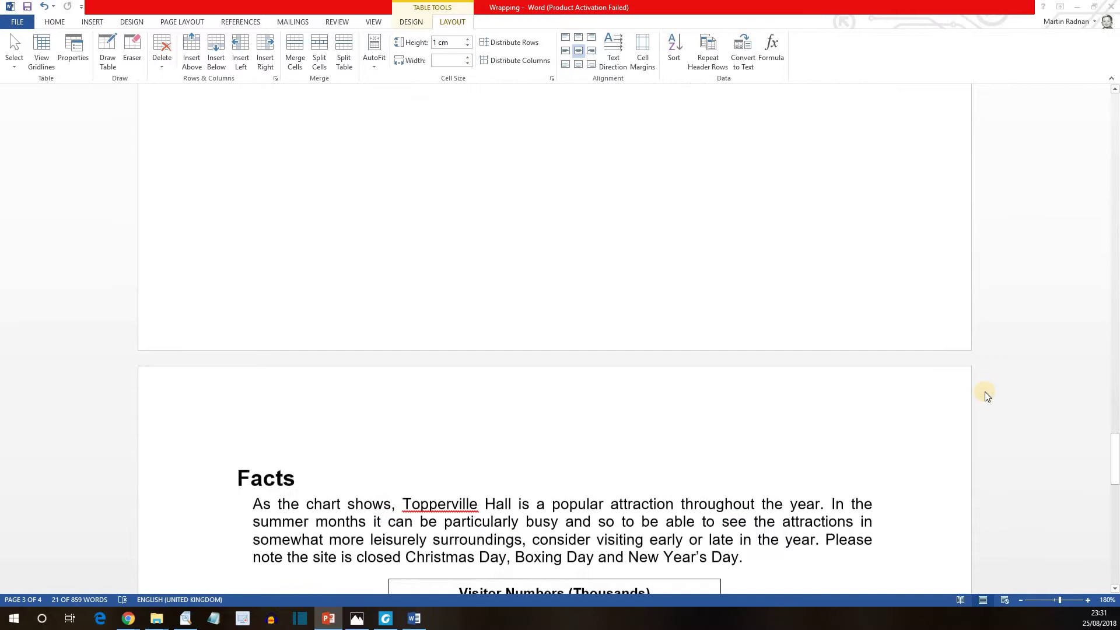
pyautogui.scroll(-5, 985, 390)
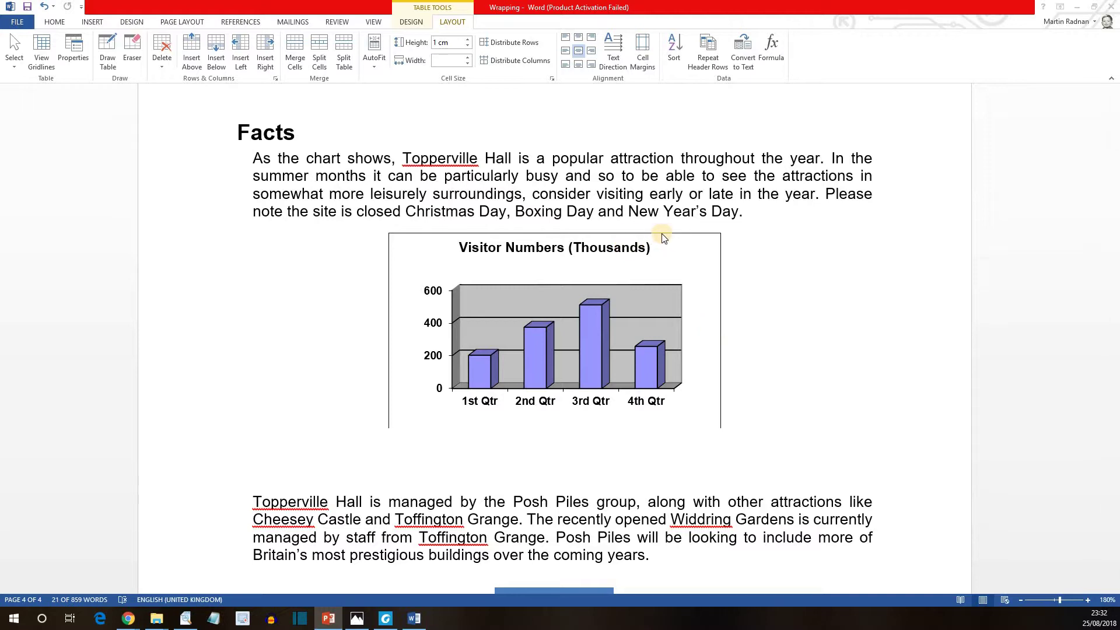
pyautogui.click(557, 235)
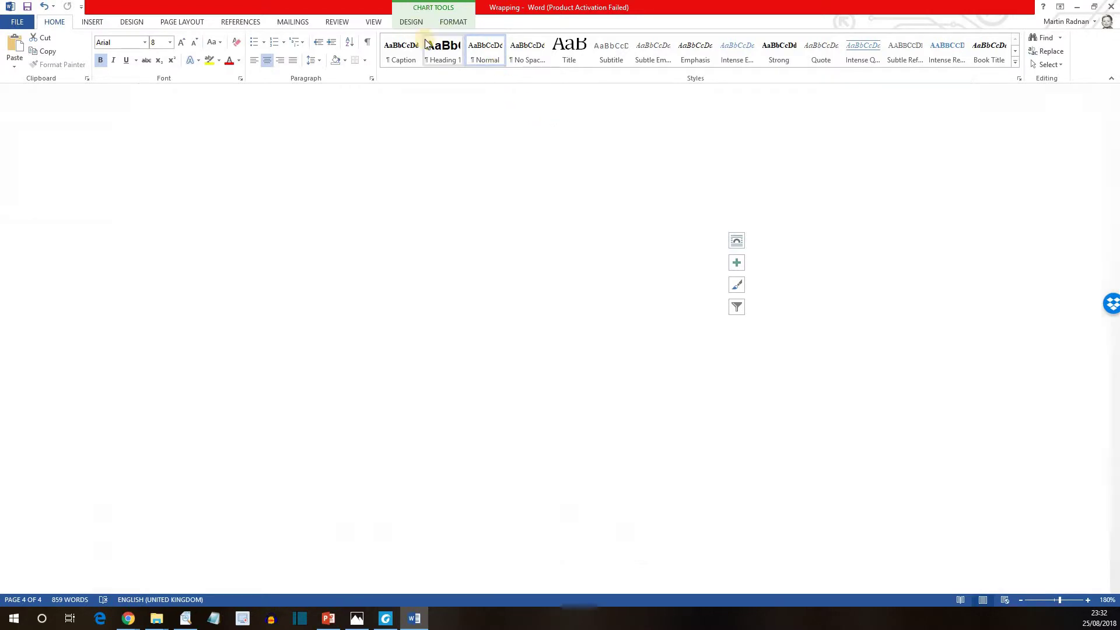
pyautogui.click(453, 23)
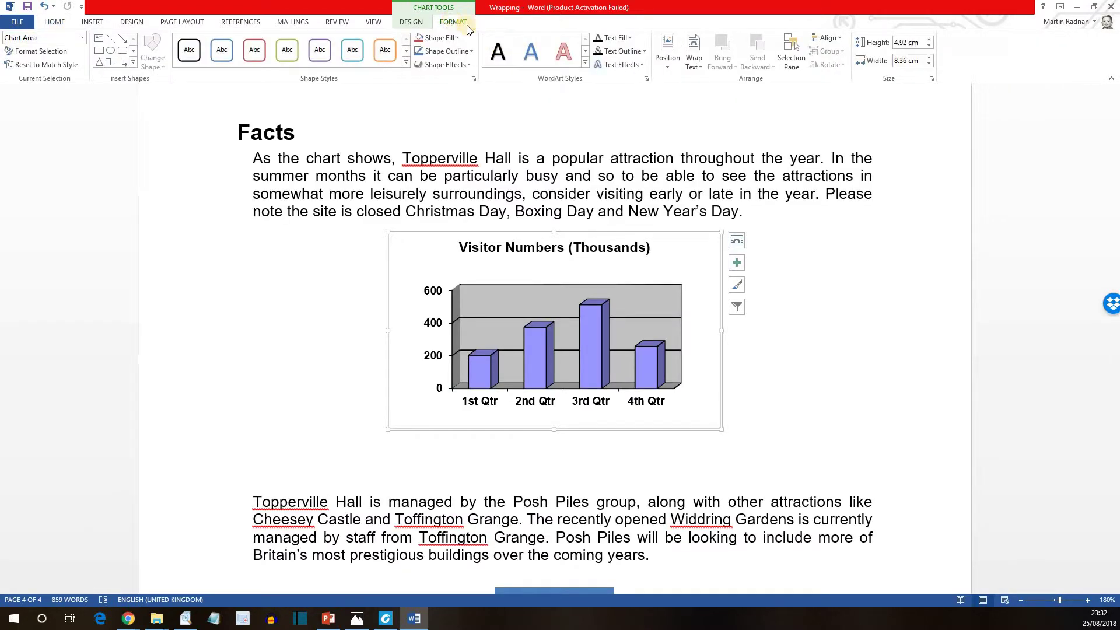
pyautogui.click(662, 57)
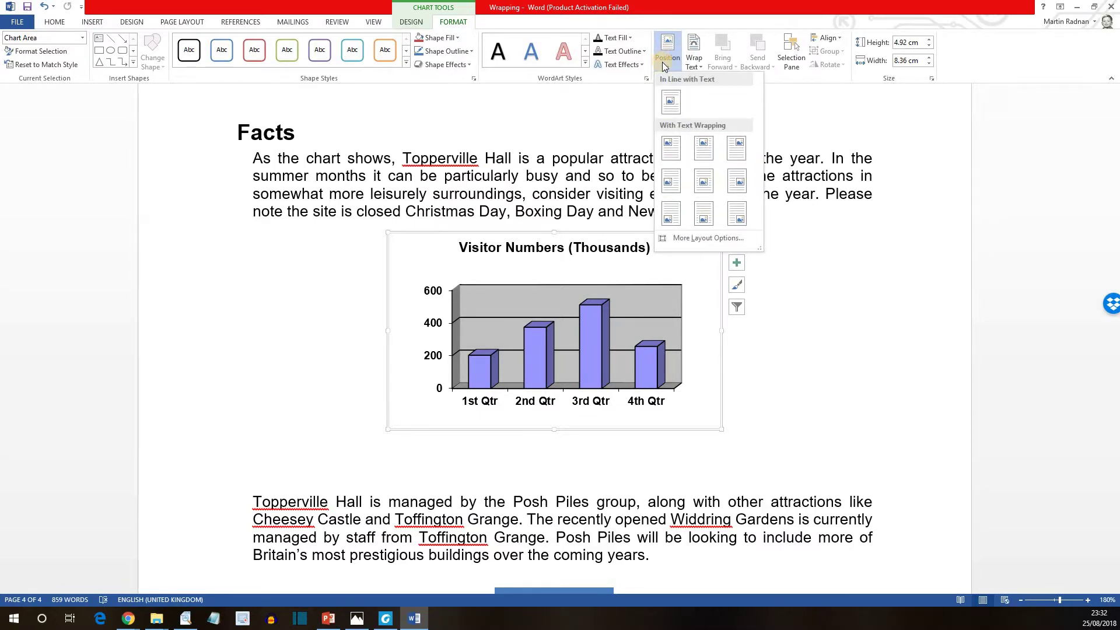
# Position the chart top right with text wrapping, nudged down level with the Facts paragraph.
pyautogui.click(737, 153)
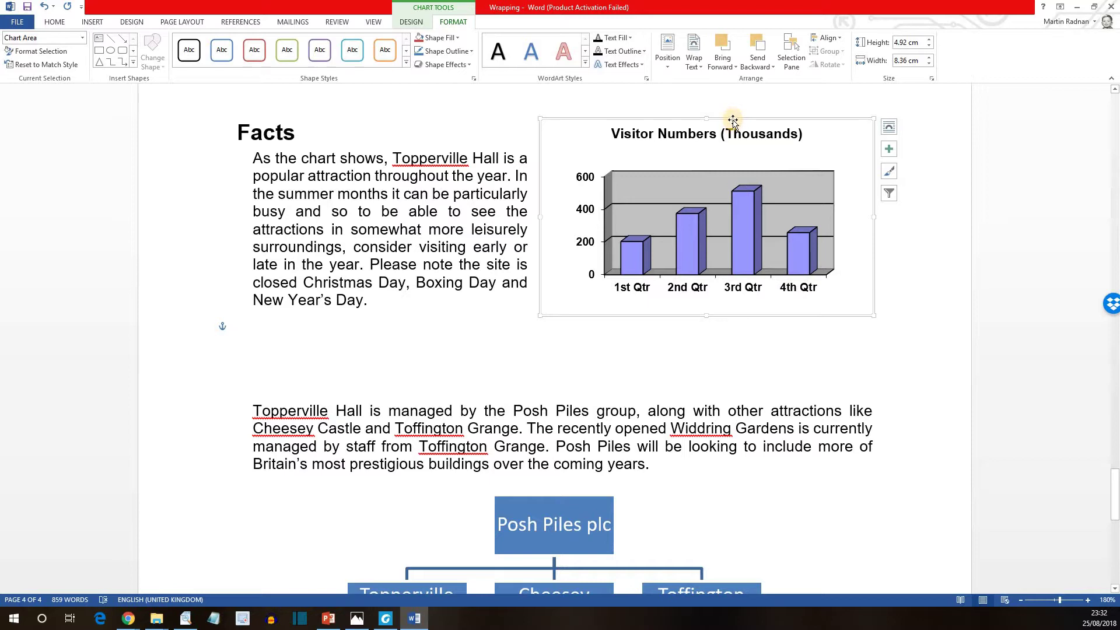
pyautogui.moveTo(732, 120); pyautogui.dragTo(735, 157)
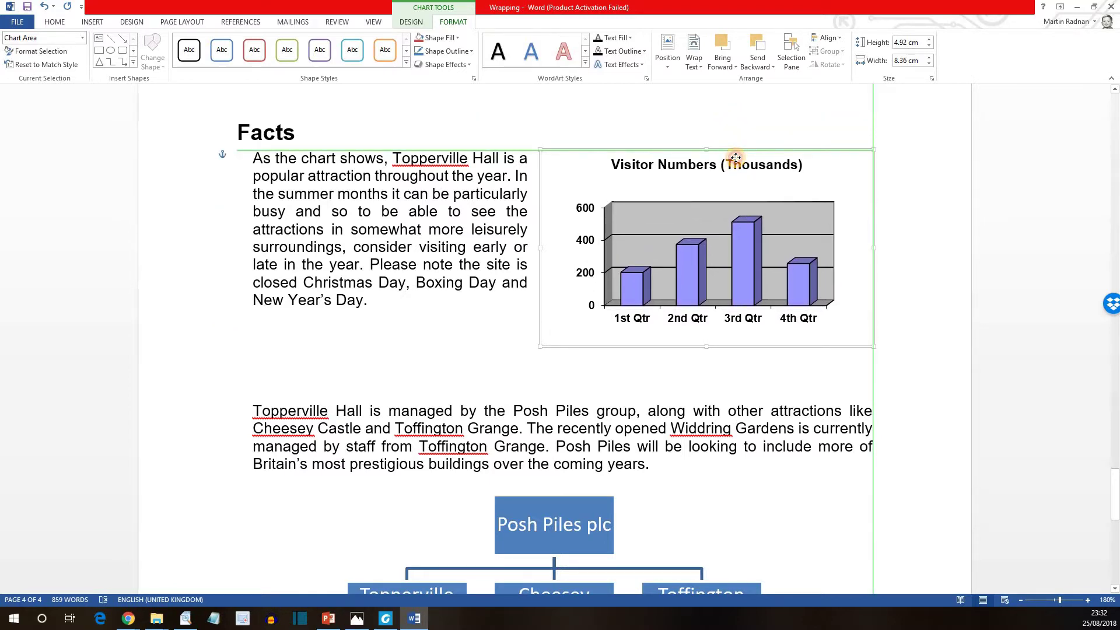
pyautogui.click(770, 119)
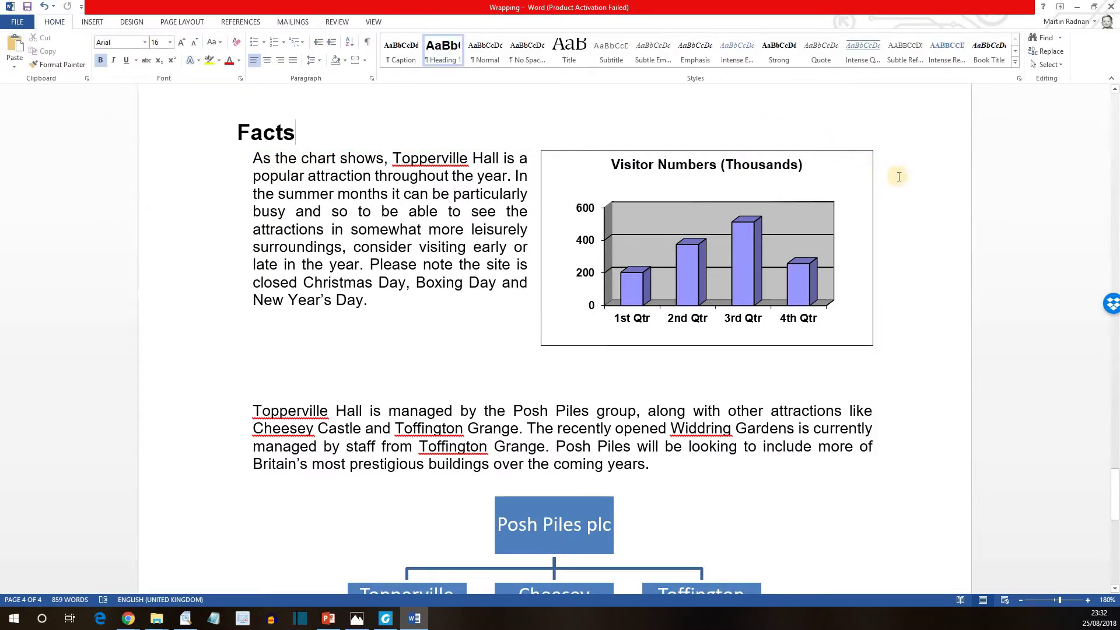
# Select the Posh Piles org chart and bring up its Position gallery on the SmartArt FORMAT tab.
pyautogui.scroll(-2, 899, 178)
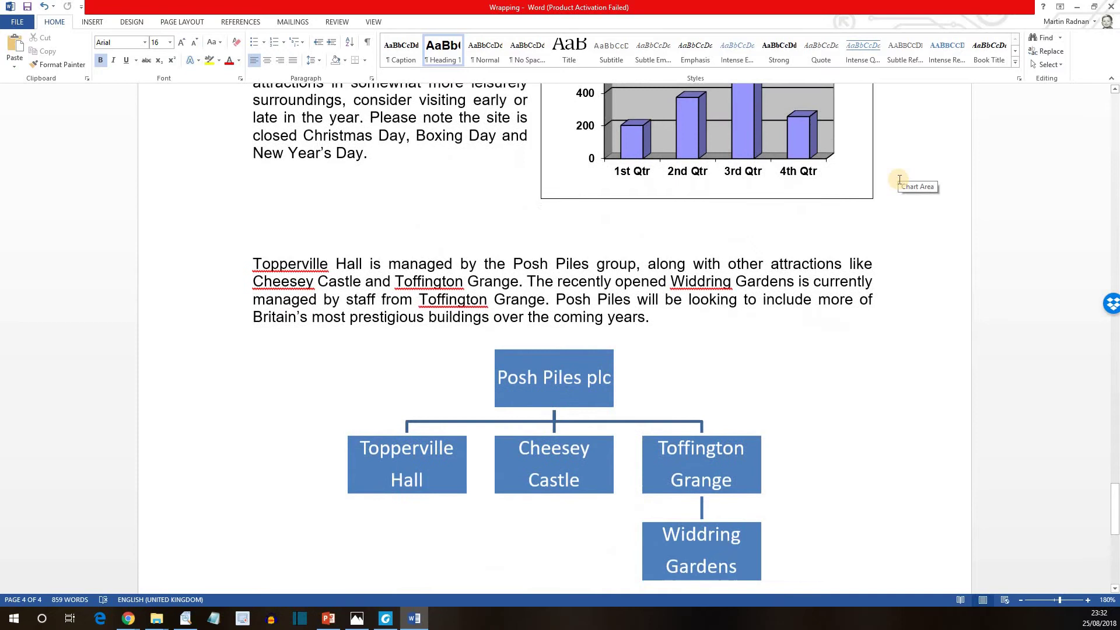
pyautogui.scroll(-3, 899, 180)
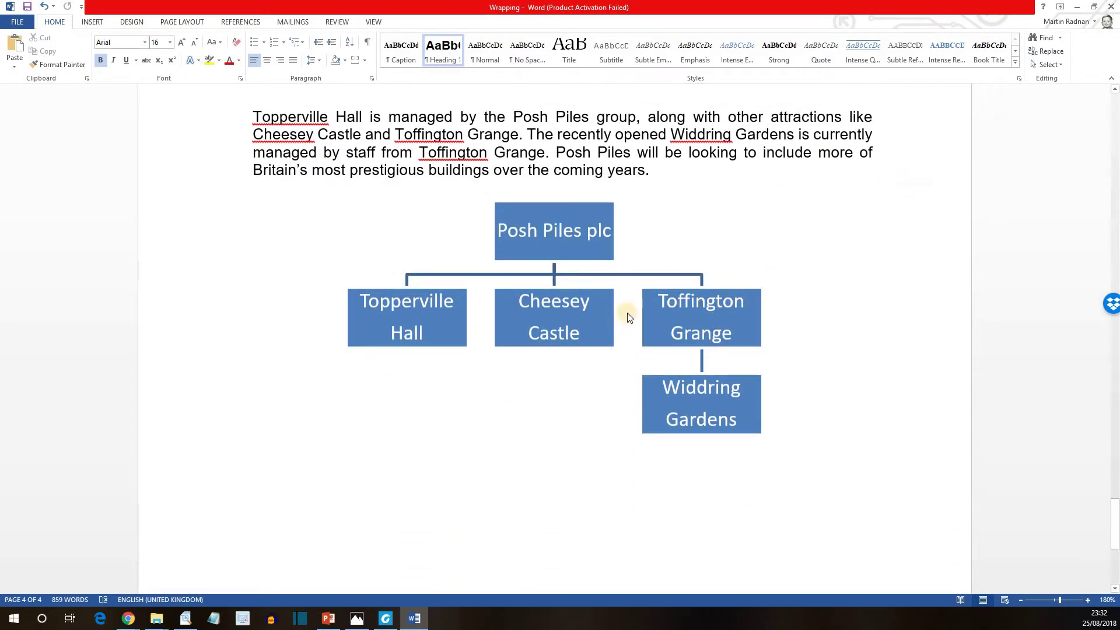
pyautogui.click(460, 252)
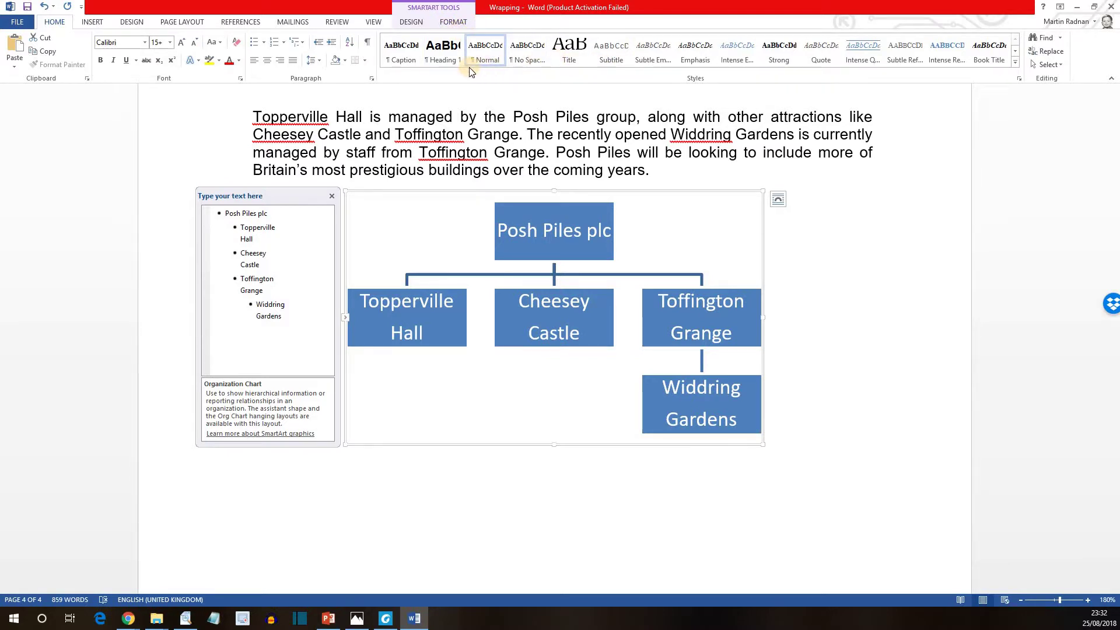
pyautogui.click(453, 24)
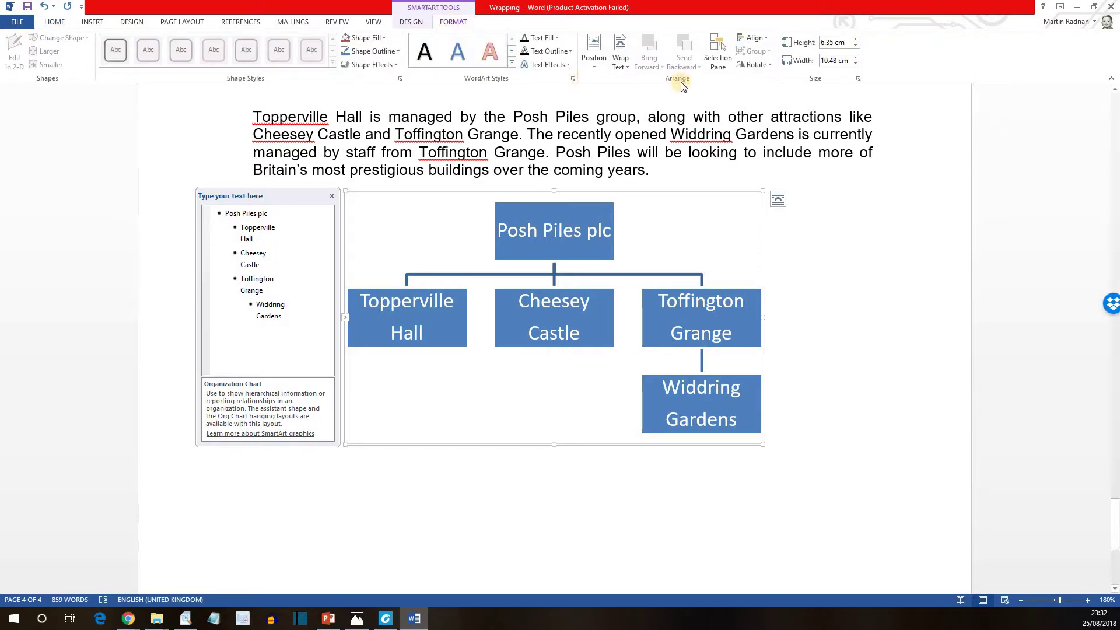
pyautogui.click(594, 58)
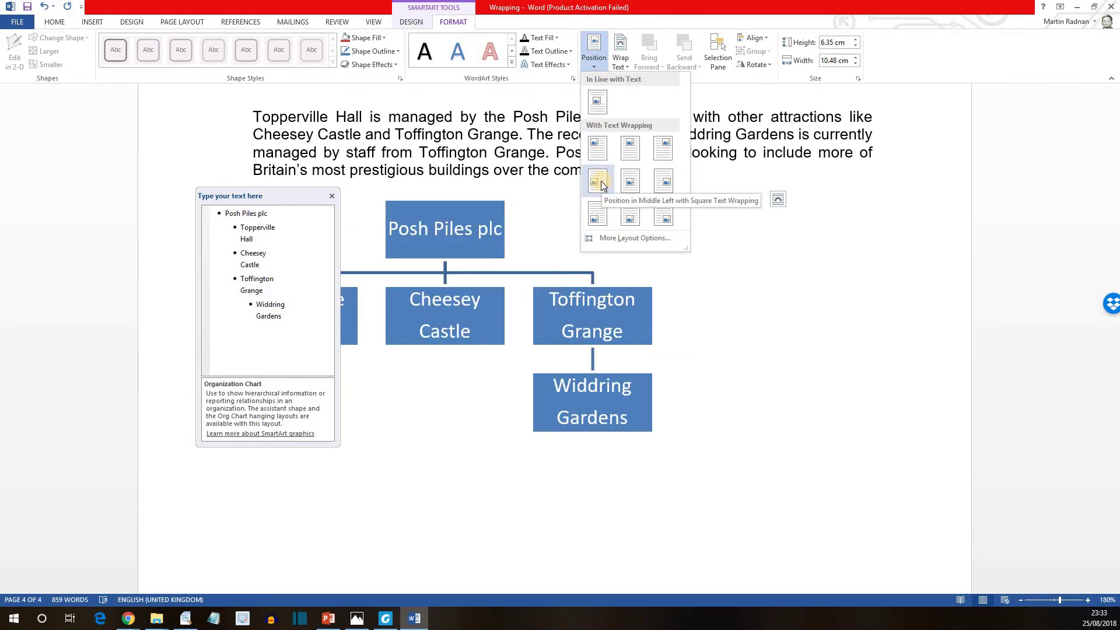
# Place the org chart at Middle Left with Square text wrapping and deselect it.
pyautogui.click(600, 181)
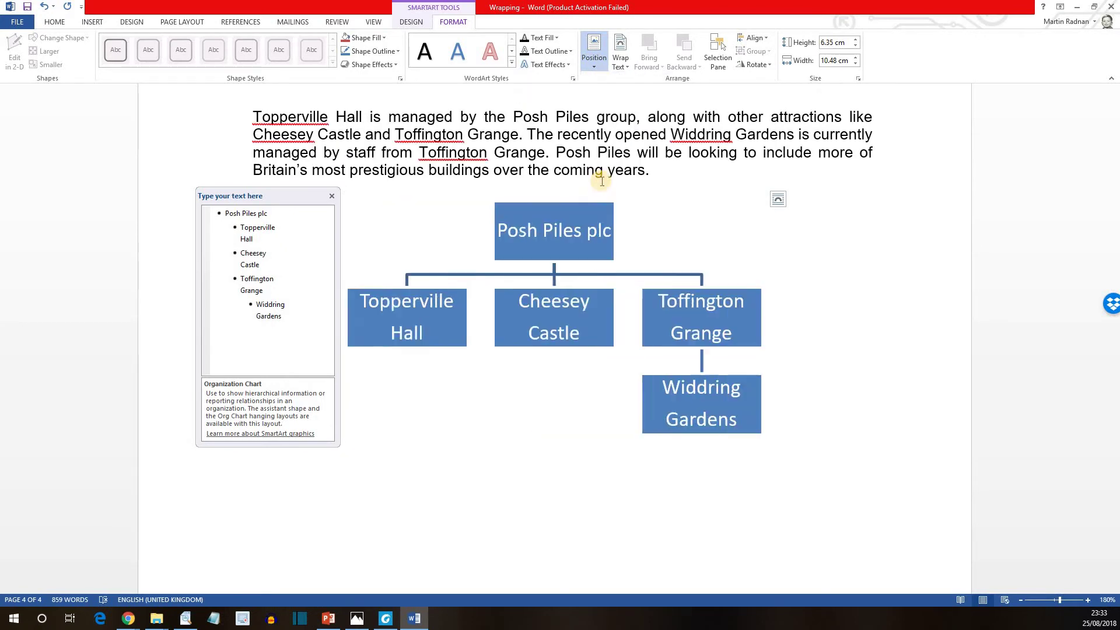
pyautogui.click(829, 307)
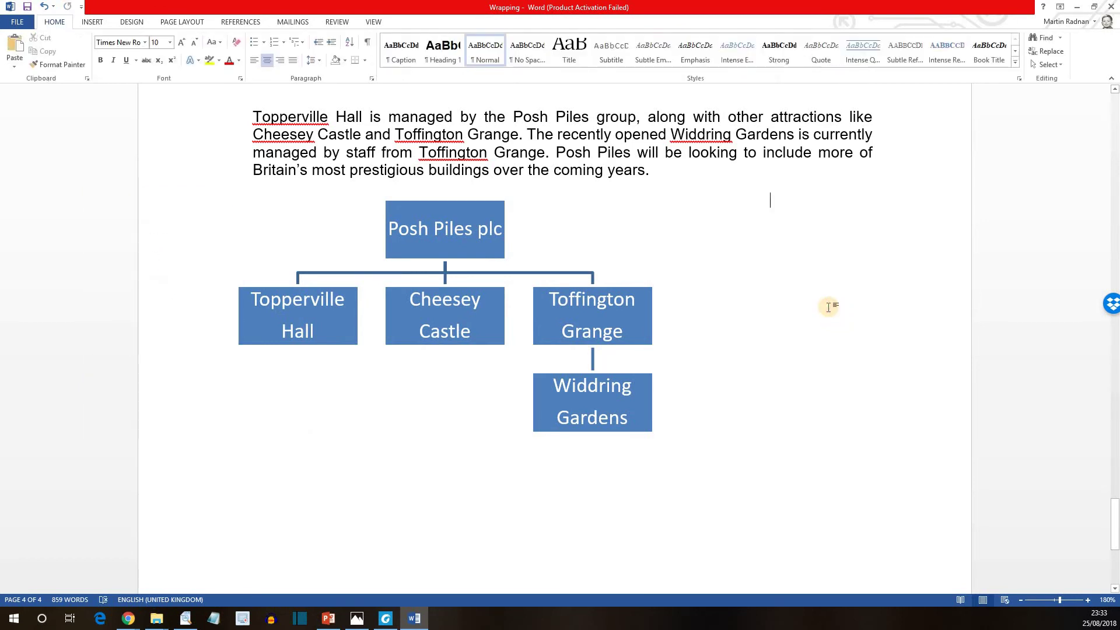